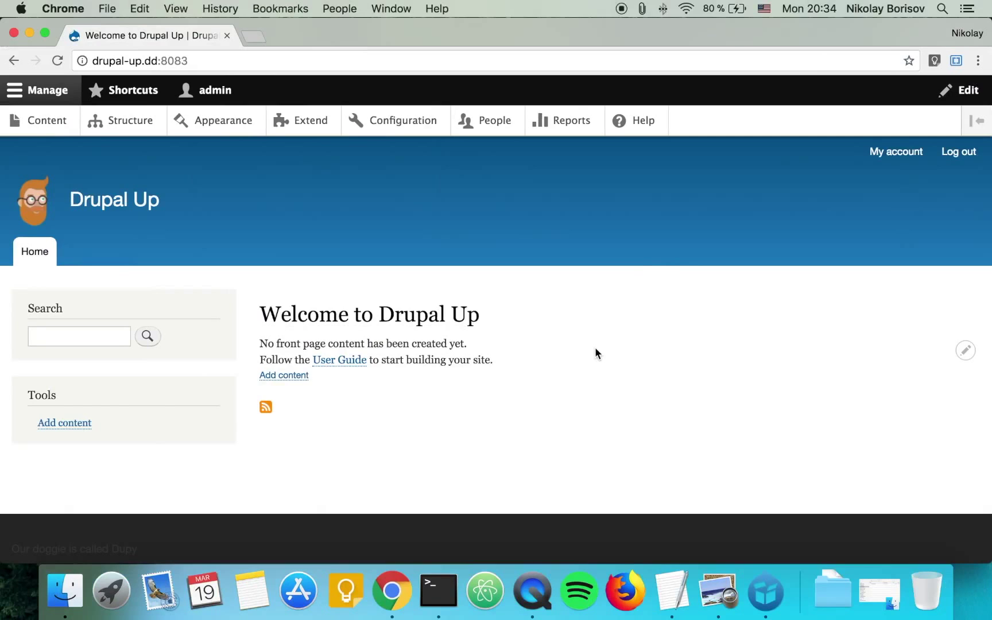
Start a new Article and give it the title 'Test 1'.
click(39, 124)
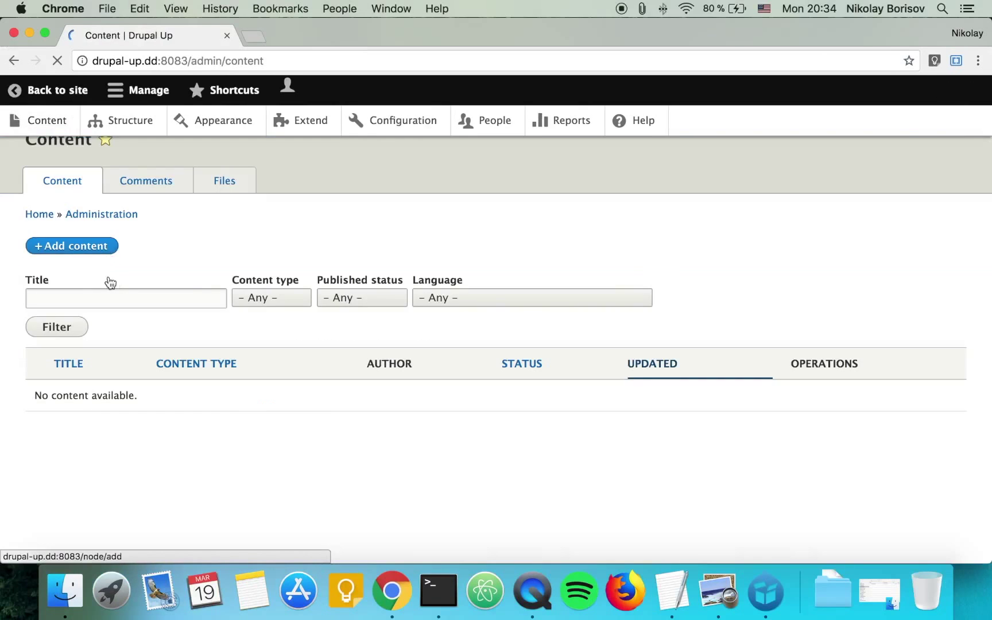
click(109, 278)
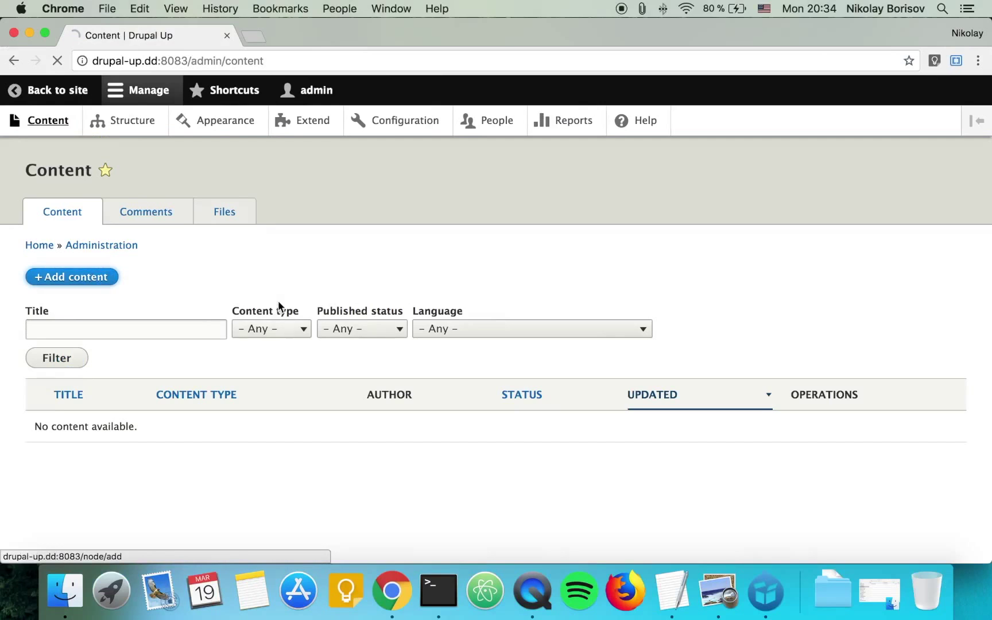
click(158, 271)
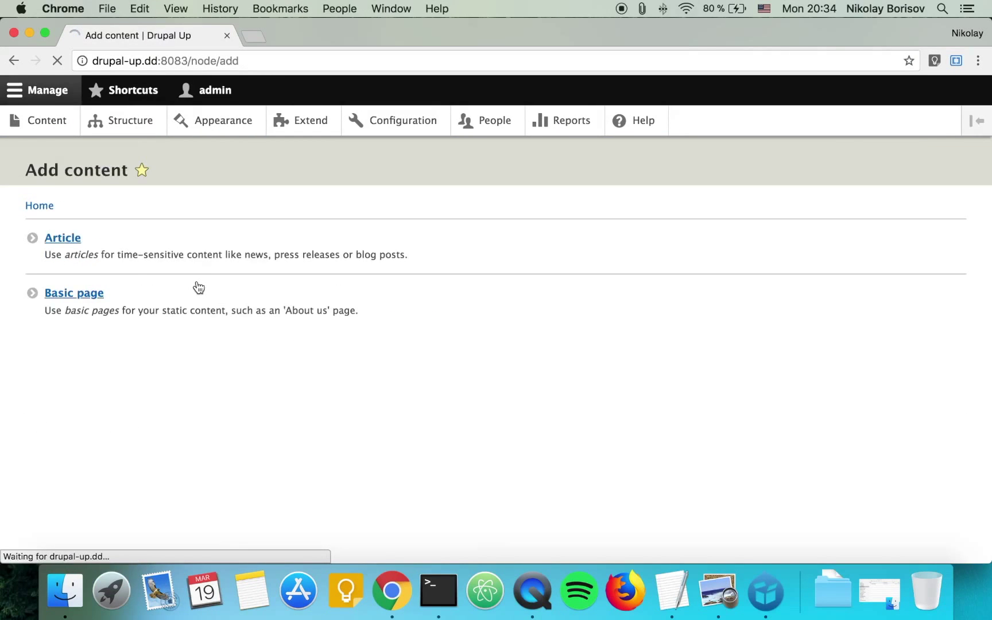
click(118, 250)
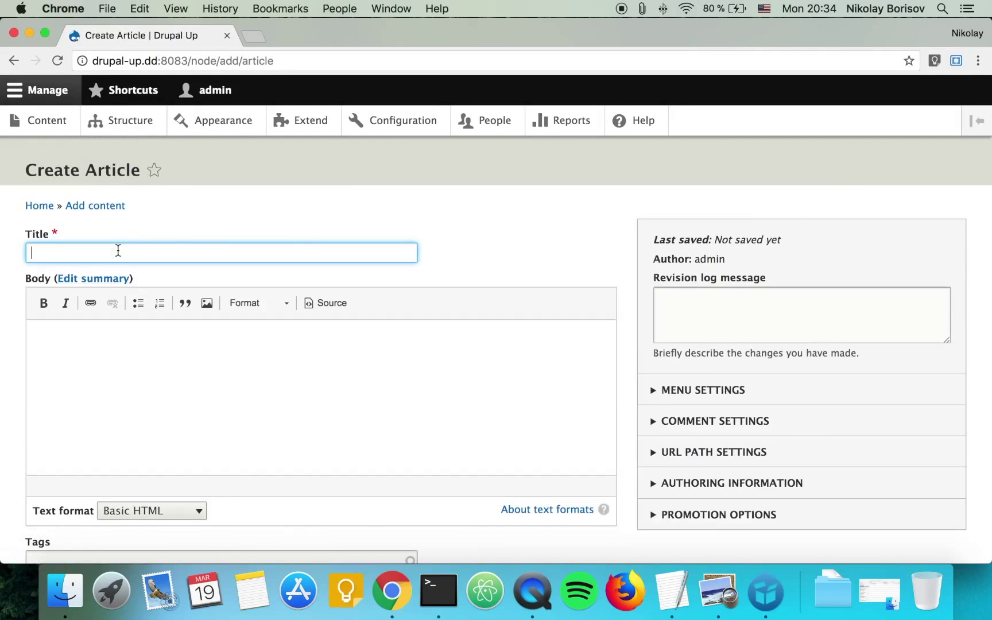
text(Test 1)
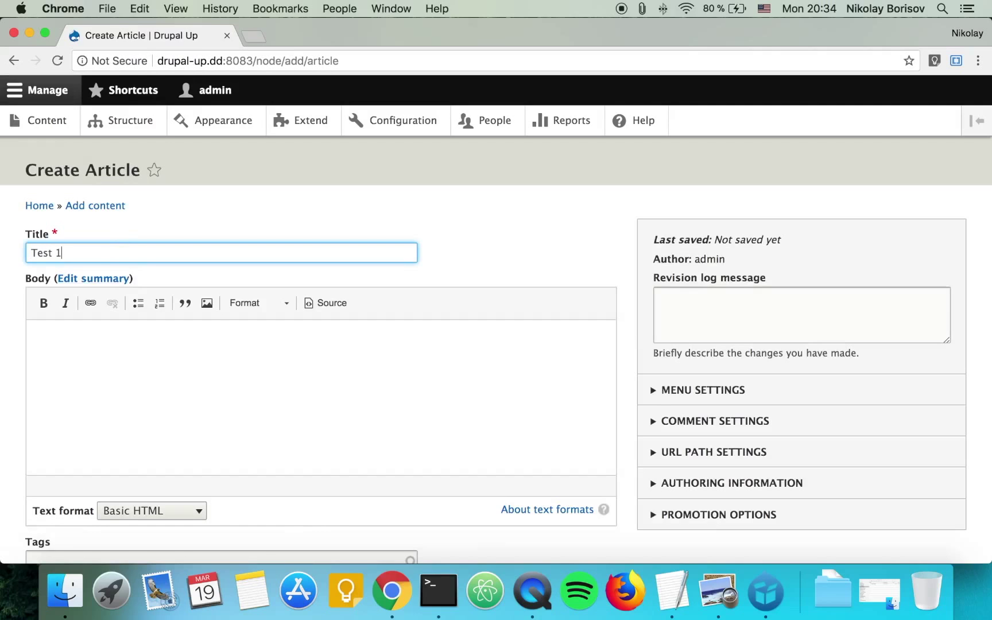
Attach pexels-photo-386140.jpeg as the image with alt text 'test' and save the article.
scroll(132, 408, down, 5)
click(83, 414)
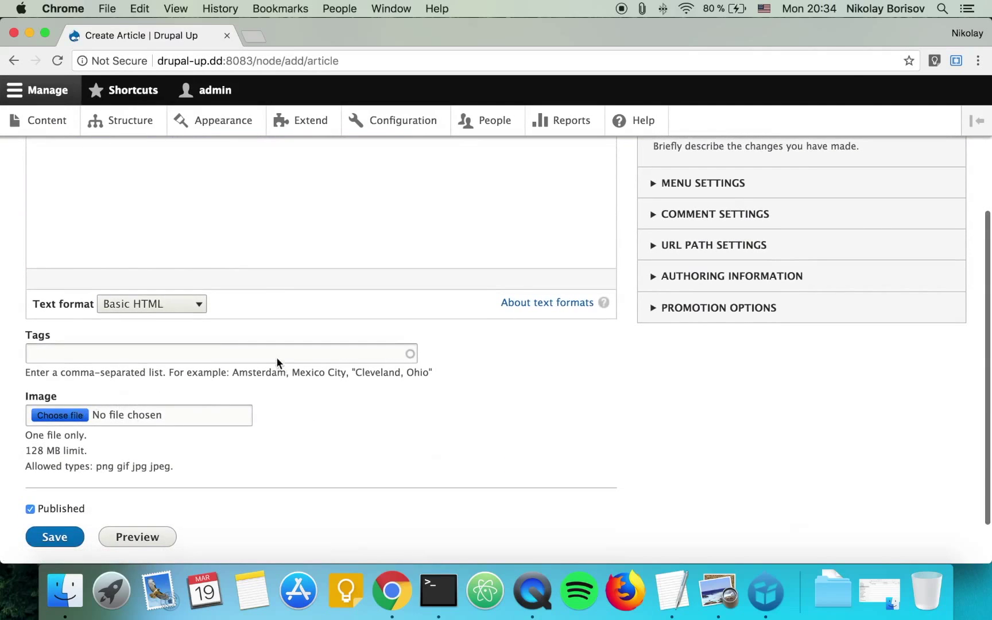
click(344, 132)
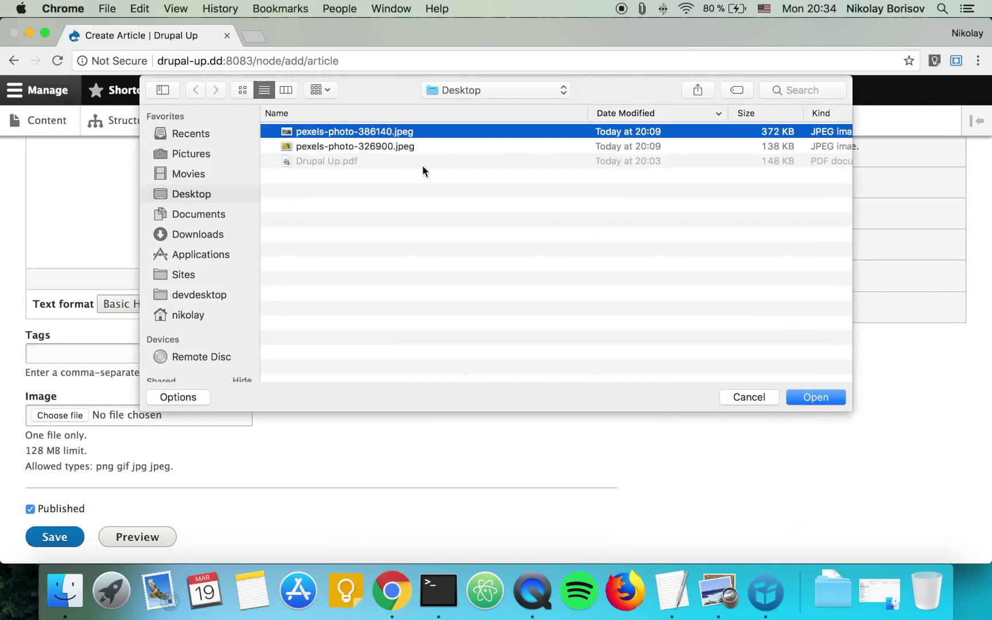
click(835, 398)
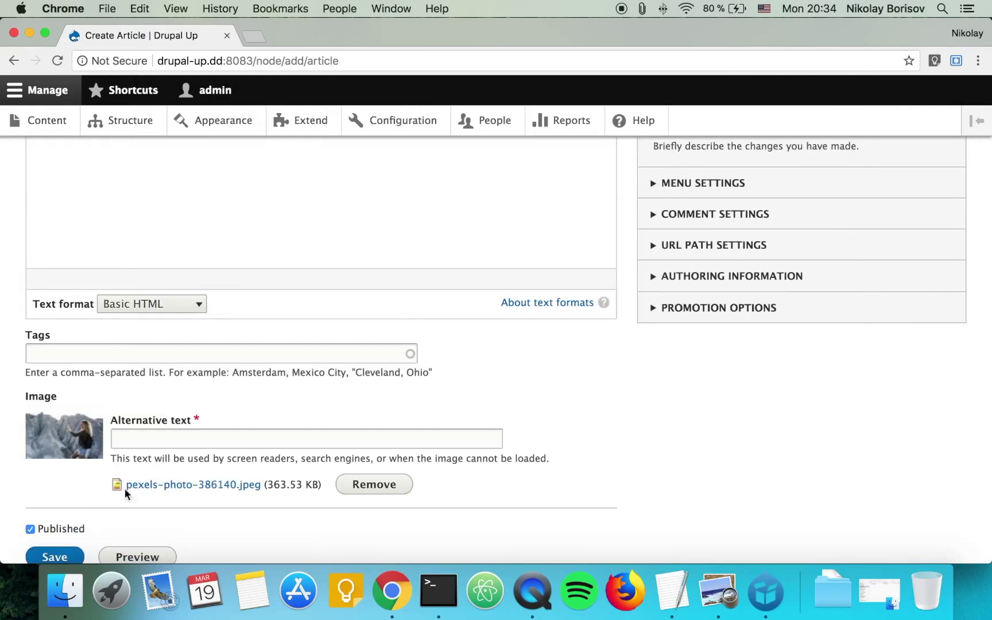
scroll(60, 517, down, 3)
click(60, 480)
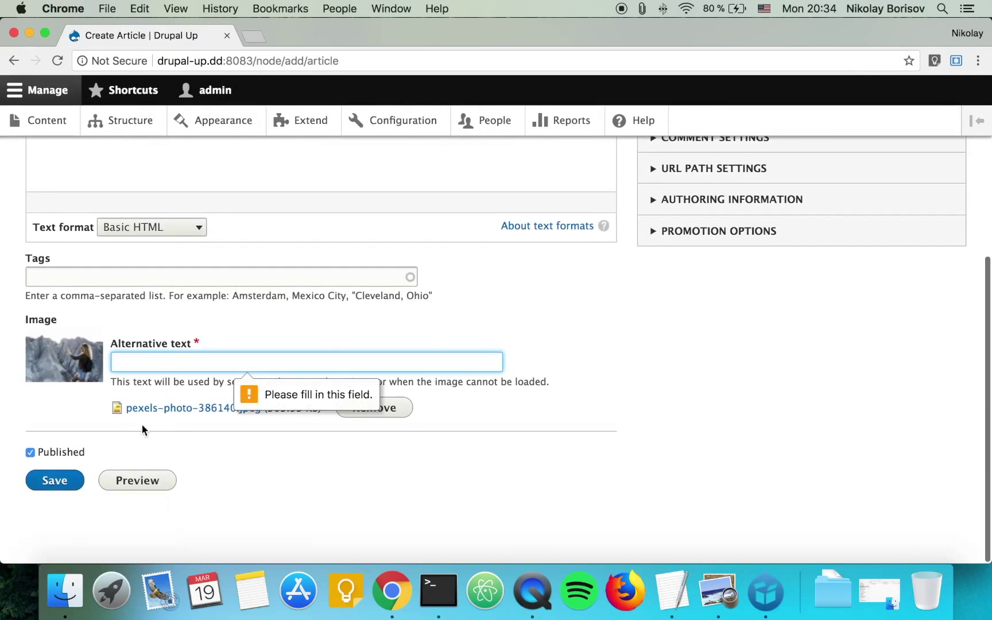
text(test)
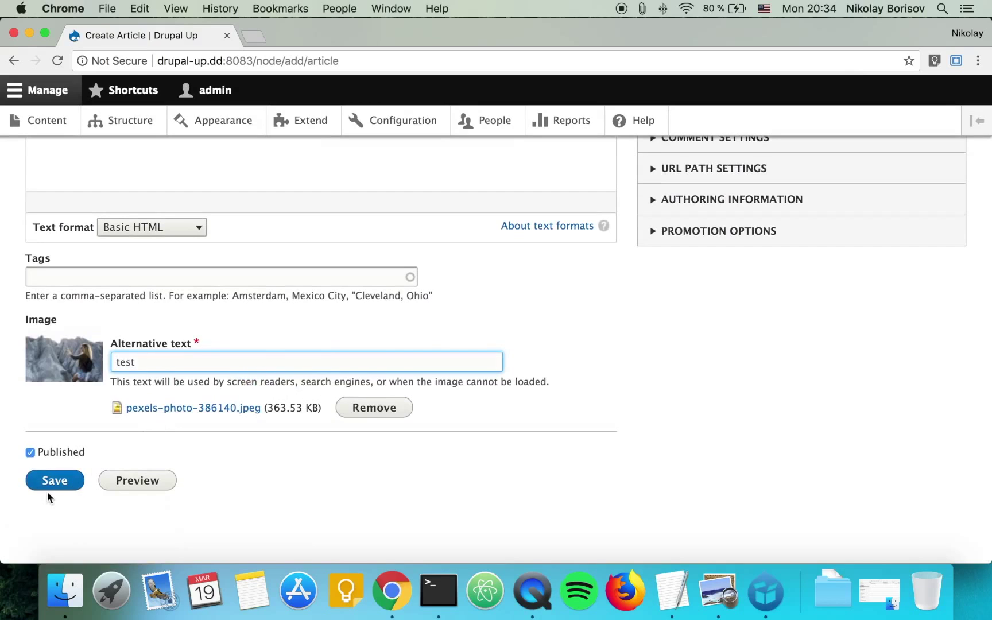
click(57, 482)
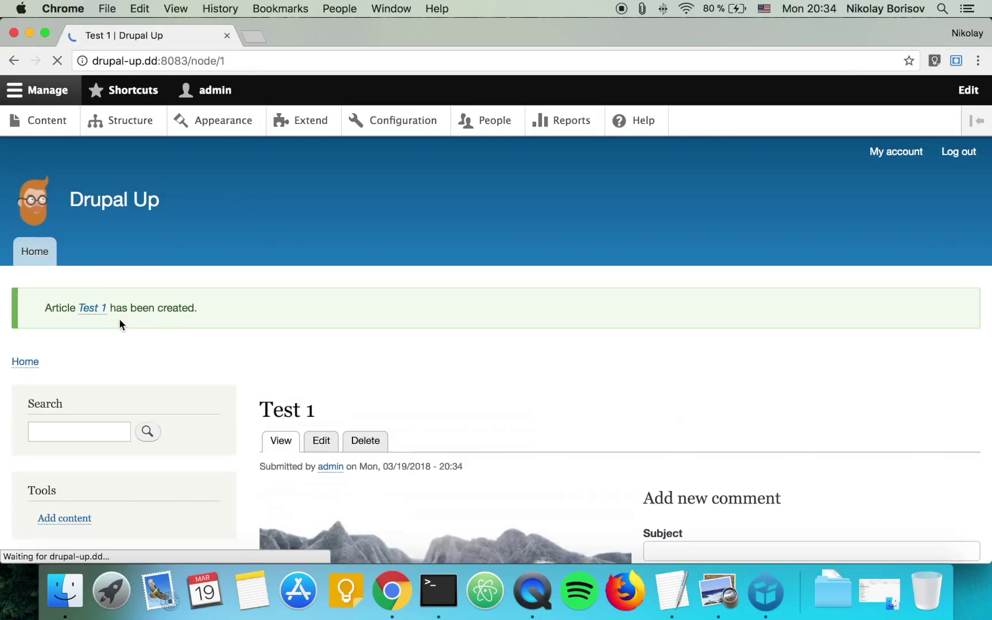
Start another Article and give it the title 'Test 2'.
click(46, 120)
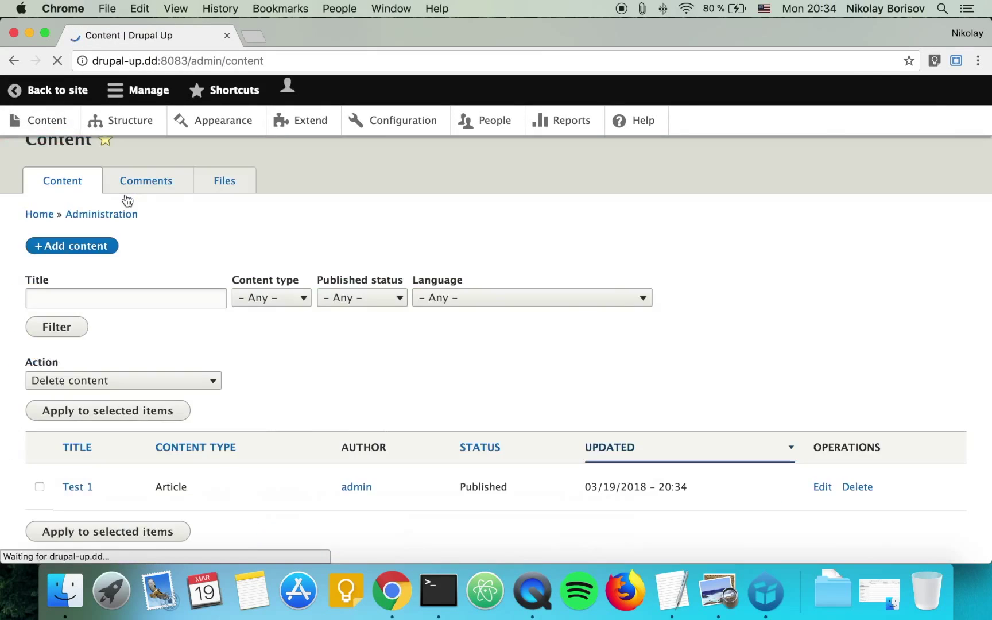
click(89, 280)
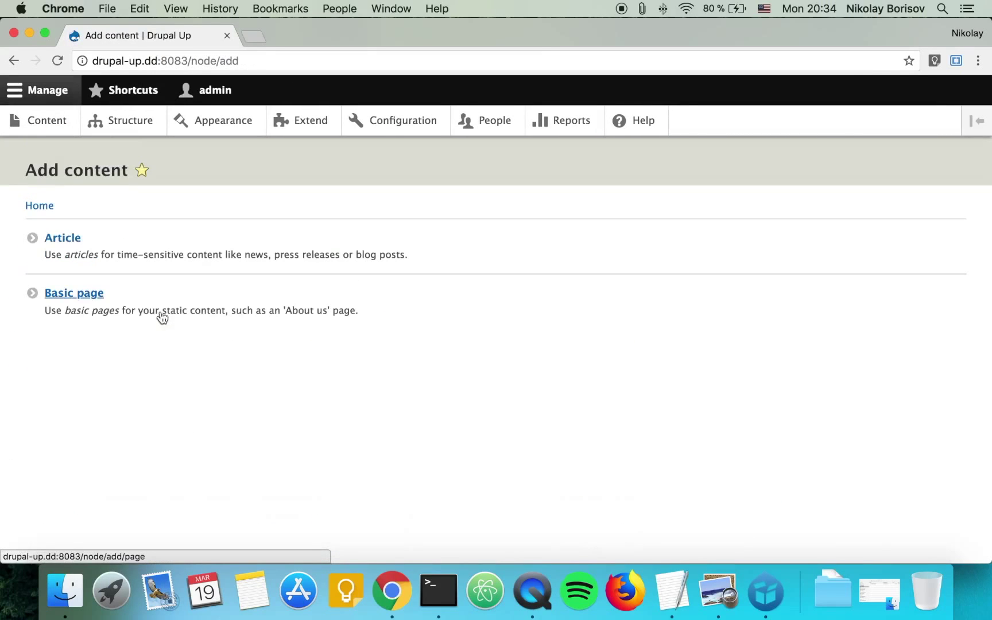
click(86, 259)
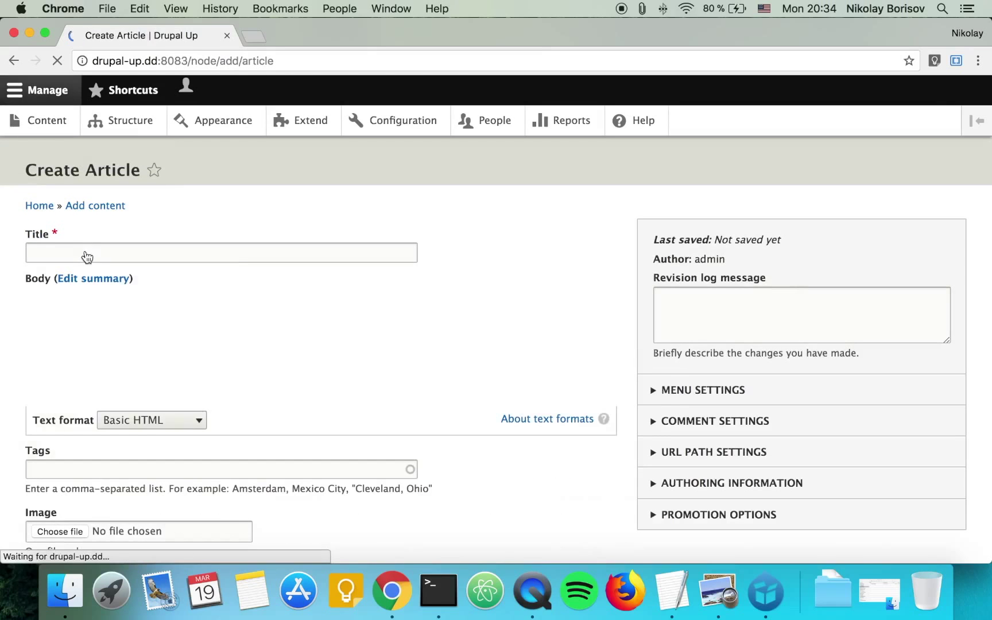
click(87, 254)
text(Test 2)
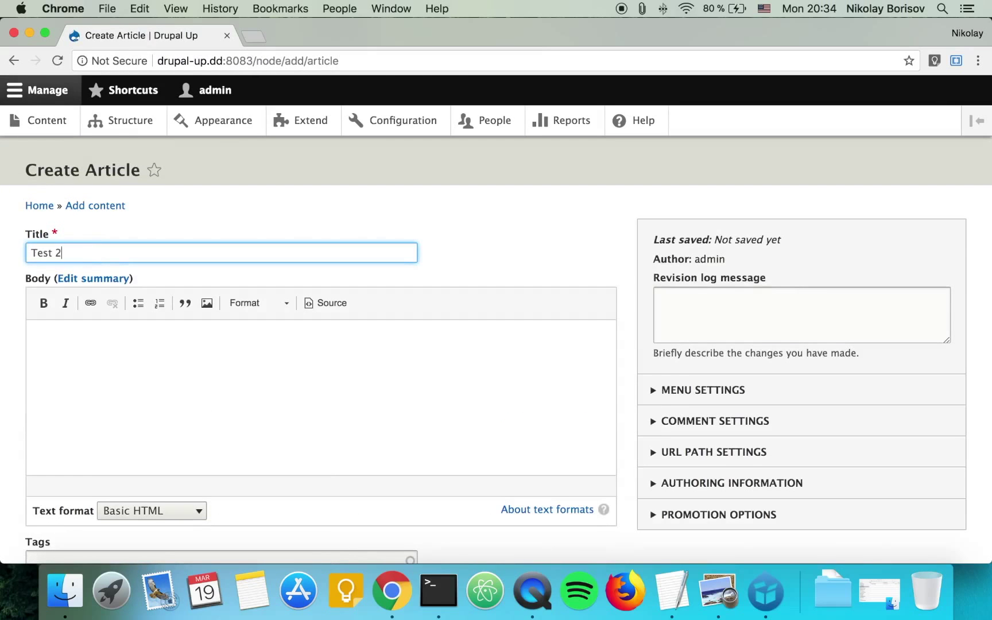
Attach pexels-photo-326900.jpeg as the image with alt text 'test' and save the article.
scroll(142, 313, down, 5)
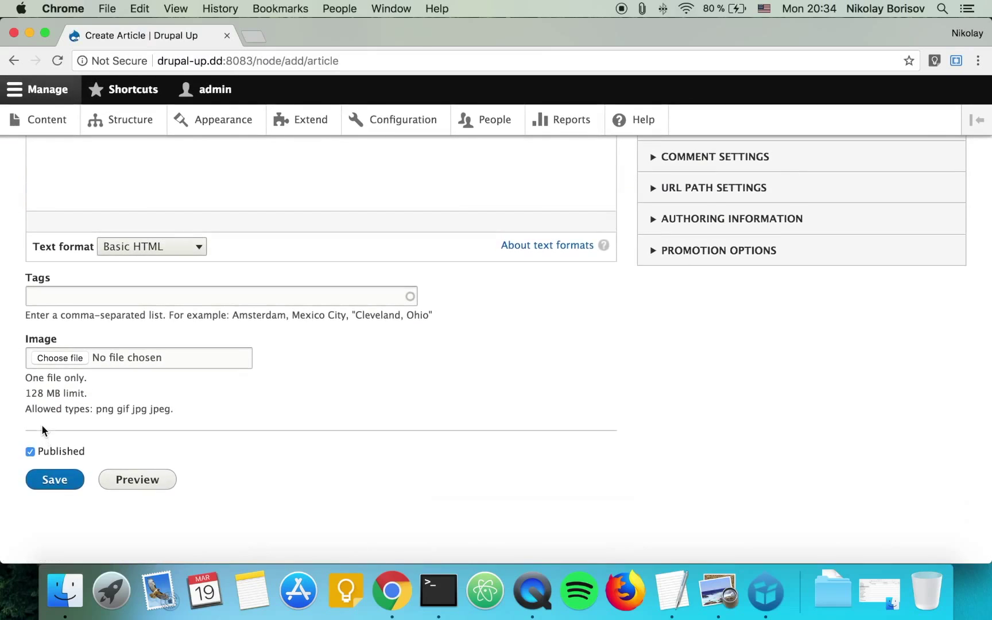
click(51, 359)
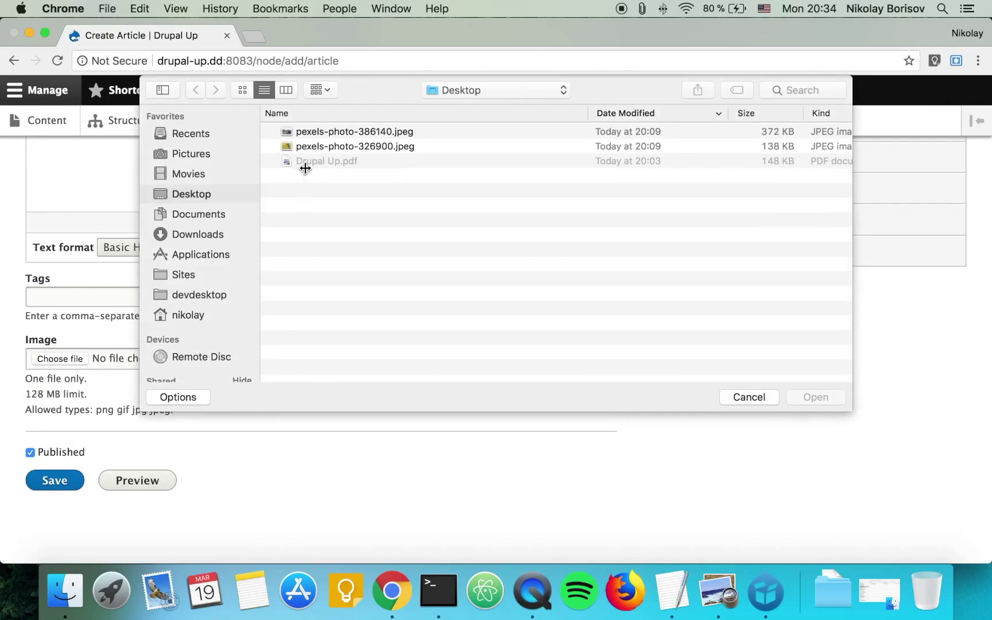
click(299, 147)
click(820, 399)
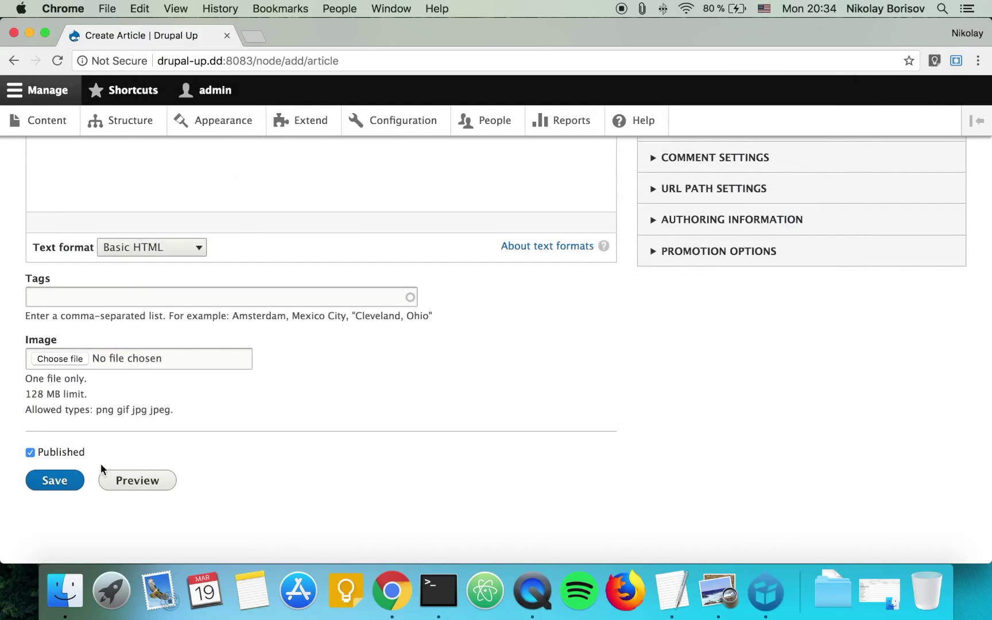
click(162, 382)
text(test)
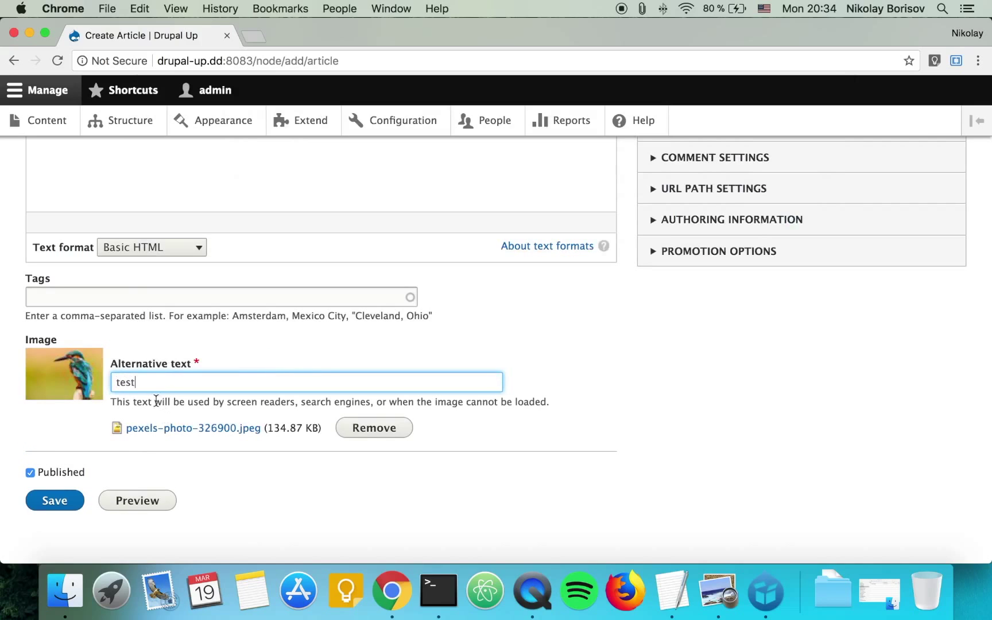
click(70, 503)
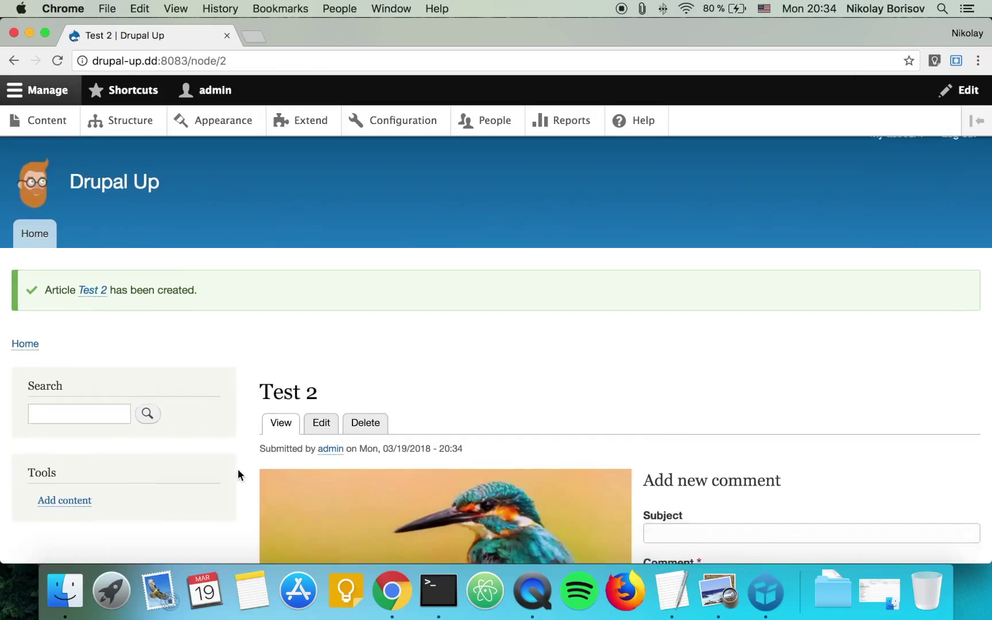
Open the Article content type's Manage display settings.
scroll(238, 468, down, 5)
scroll(238, 465, up, 5)
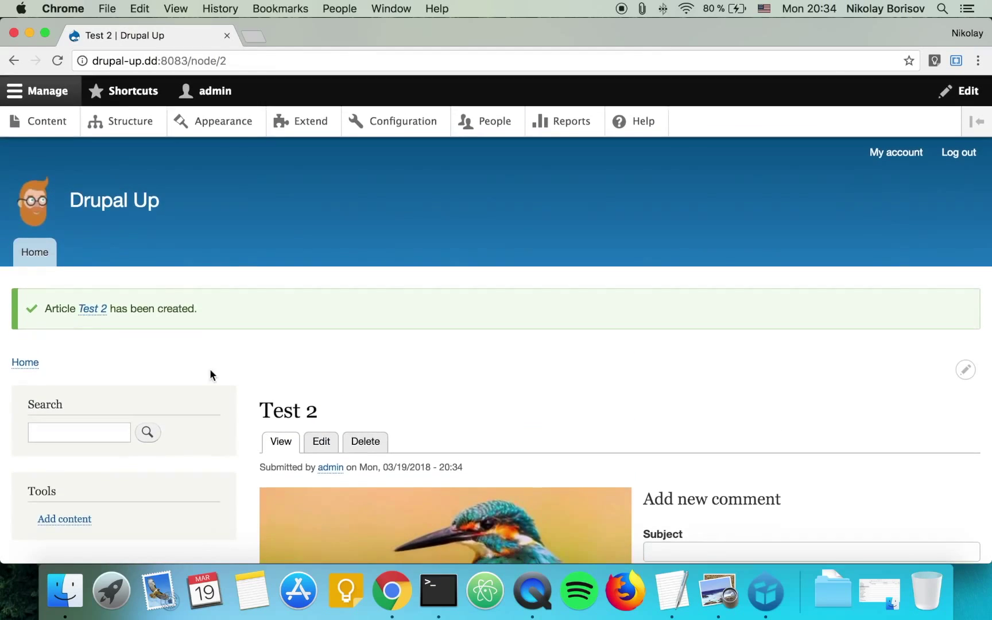
click(159, 133)
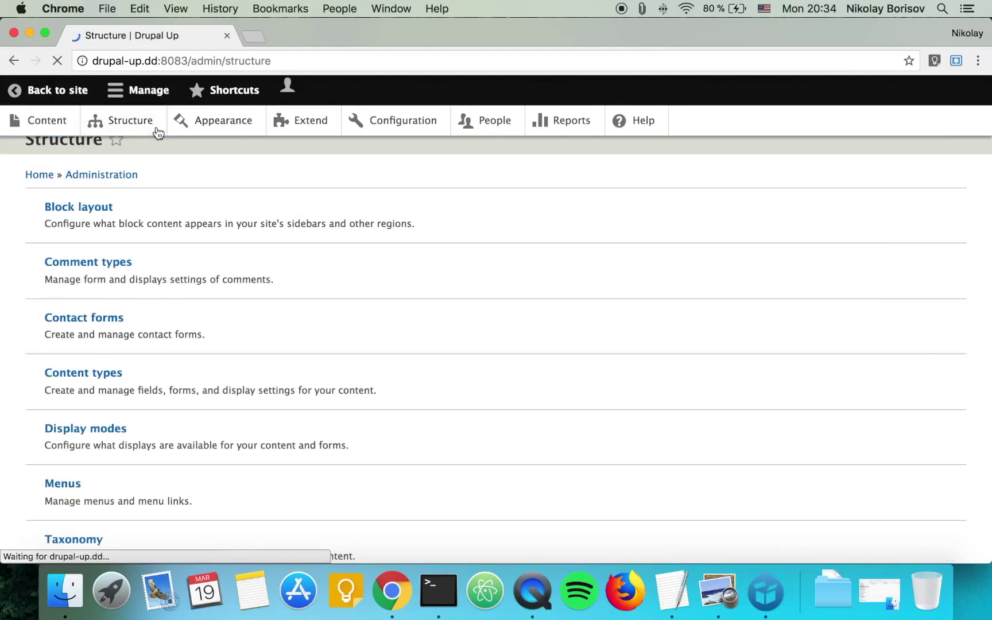
click(240, 402)
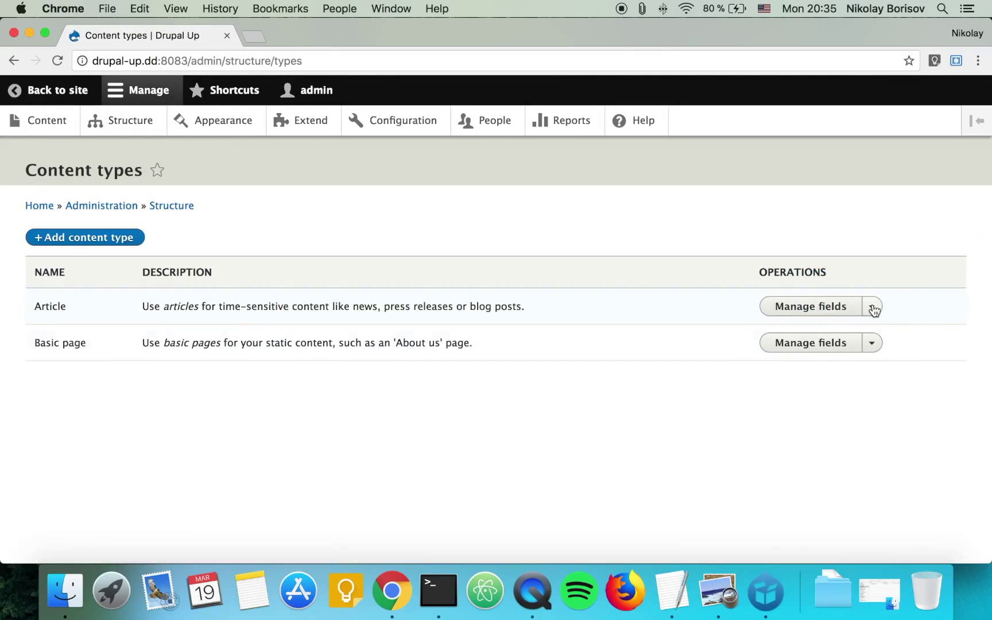
click(872, 307)
click(817, 344)
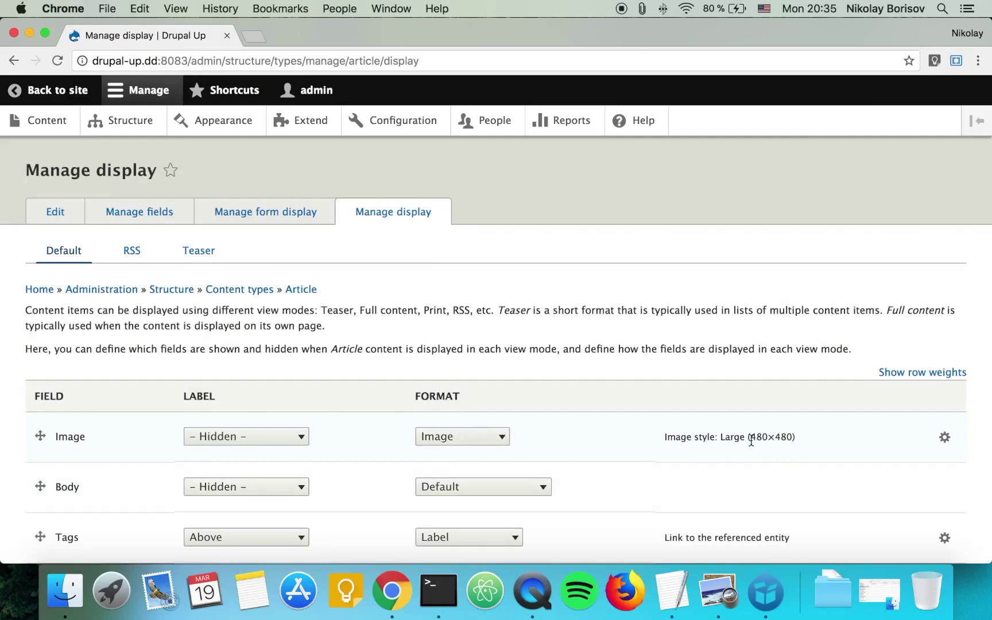
Copy the 480×480 size from the Image field's Large style summary.
drag(752, 440, 790, 436)
right_click(791, 437)
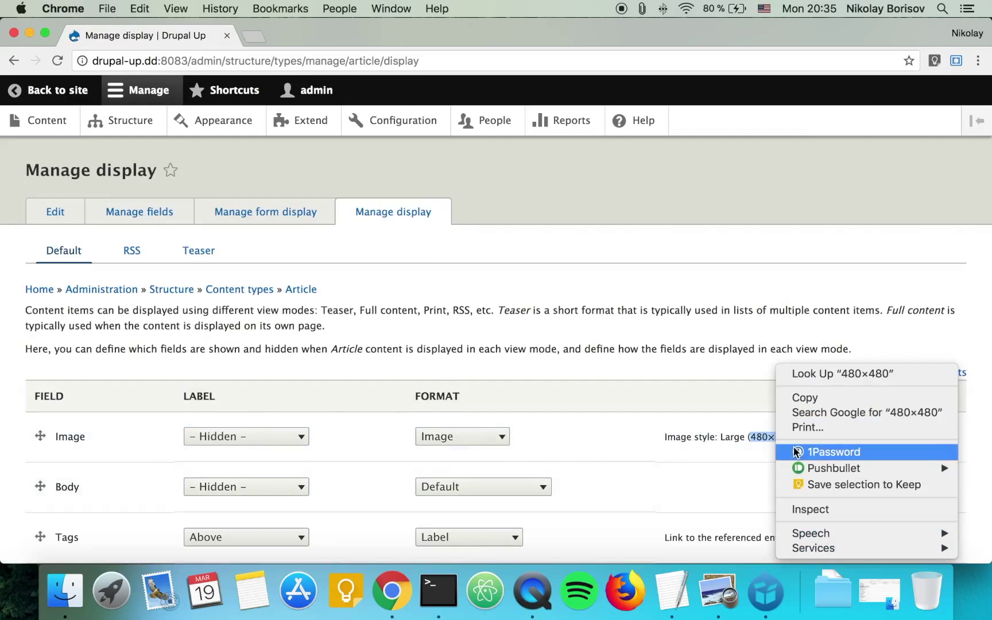
click(804, 400)
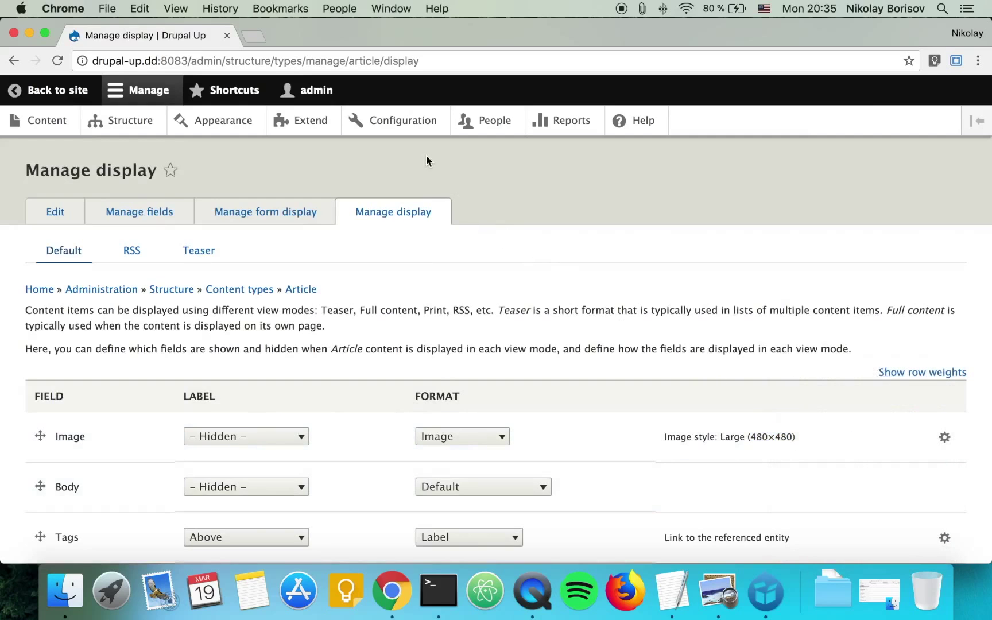
Open the Large image style for editing from the Image styles list.
click(408, 121)
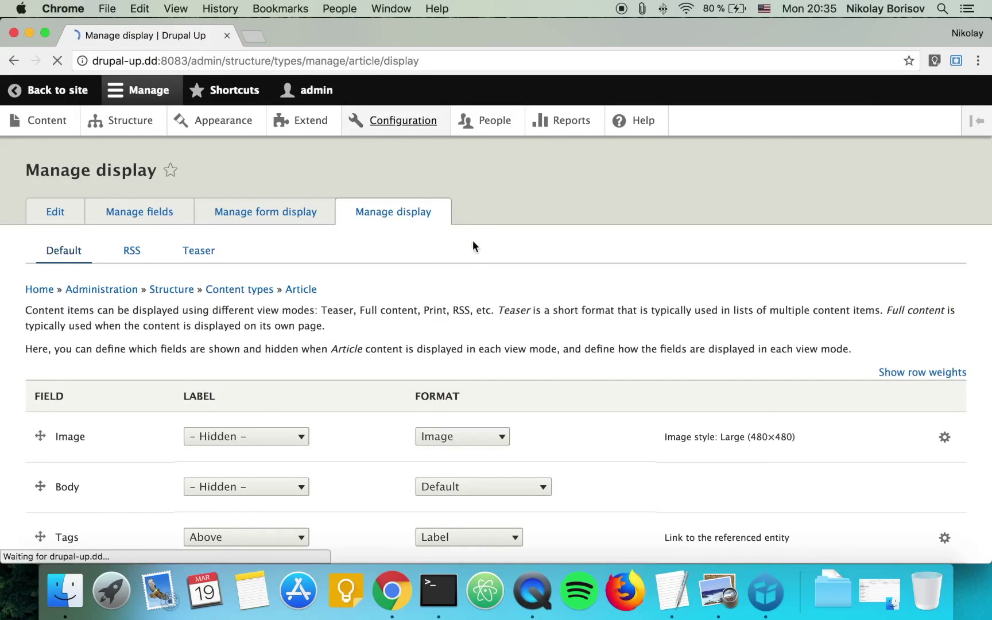
scroll(492, 304, down, 5)
scroll(489, 307, down, 3)
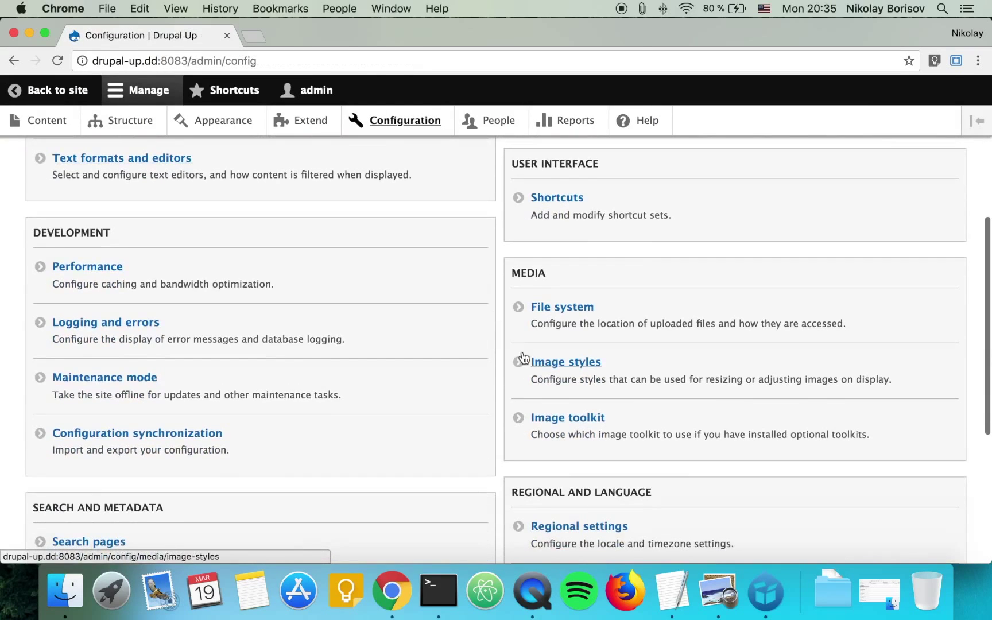
click(559, 360)
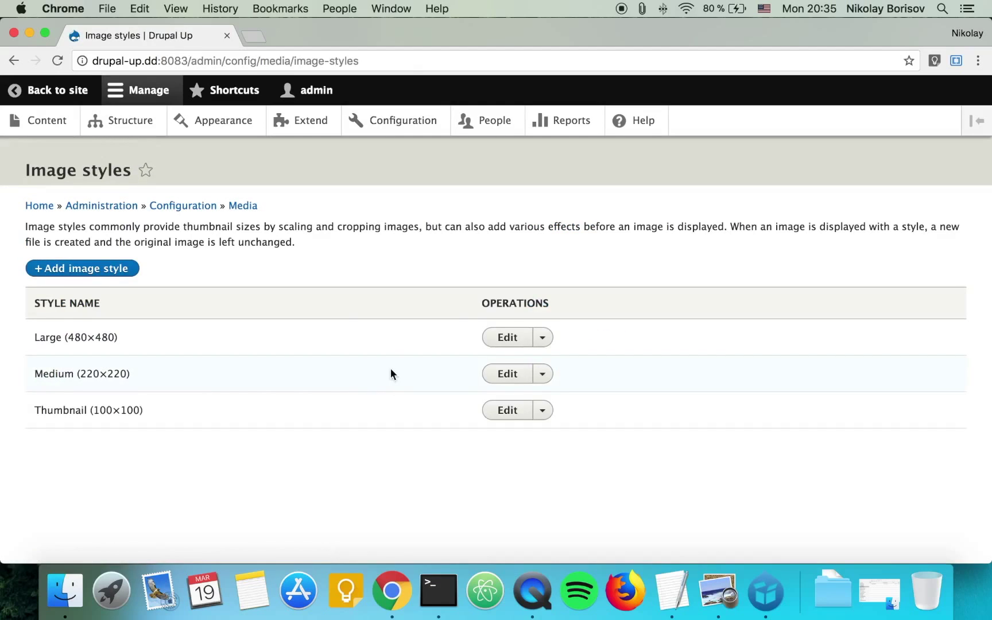
click(502, 343)
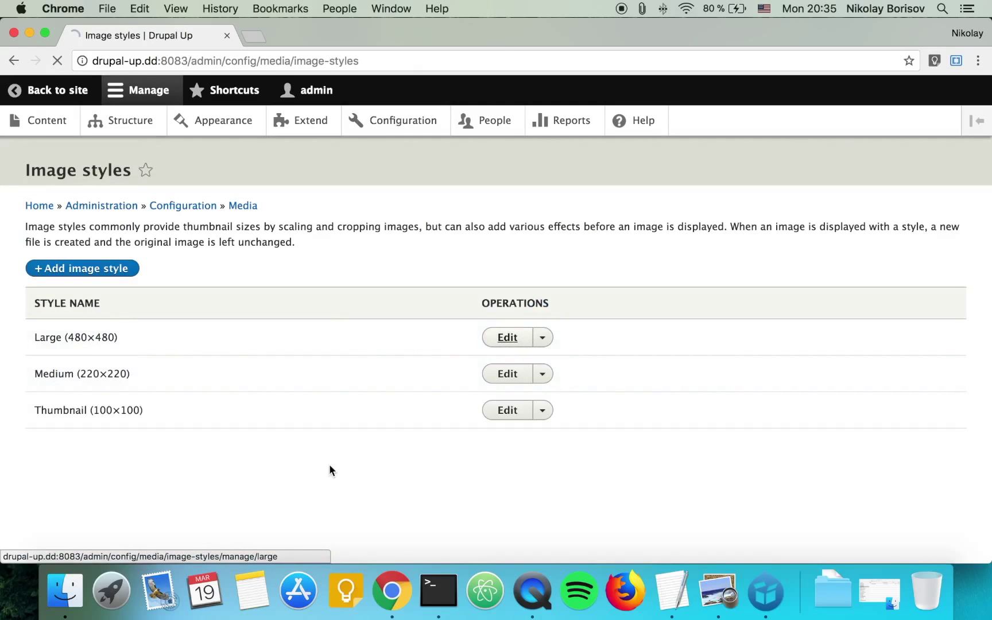
Delete the Scale 480×480 effect so the Large style has no effects.
scroll(314, 480, down, 4)
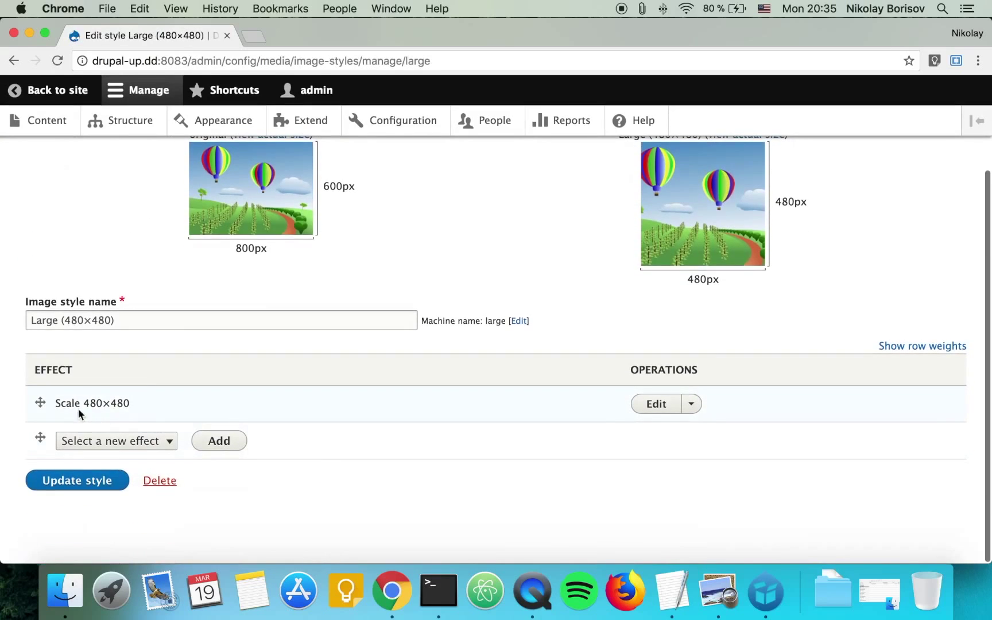
drag(57, 403, 141, 410)
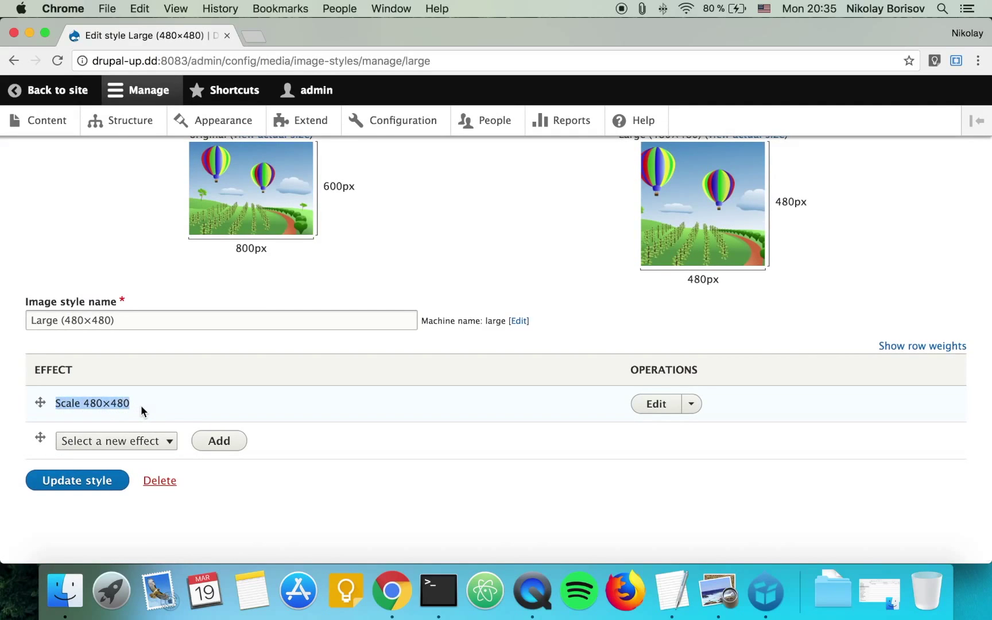
click(698, 412)
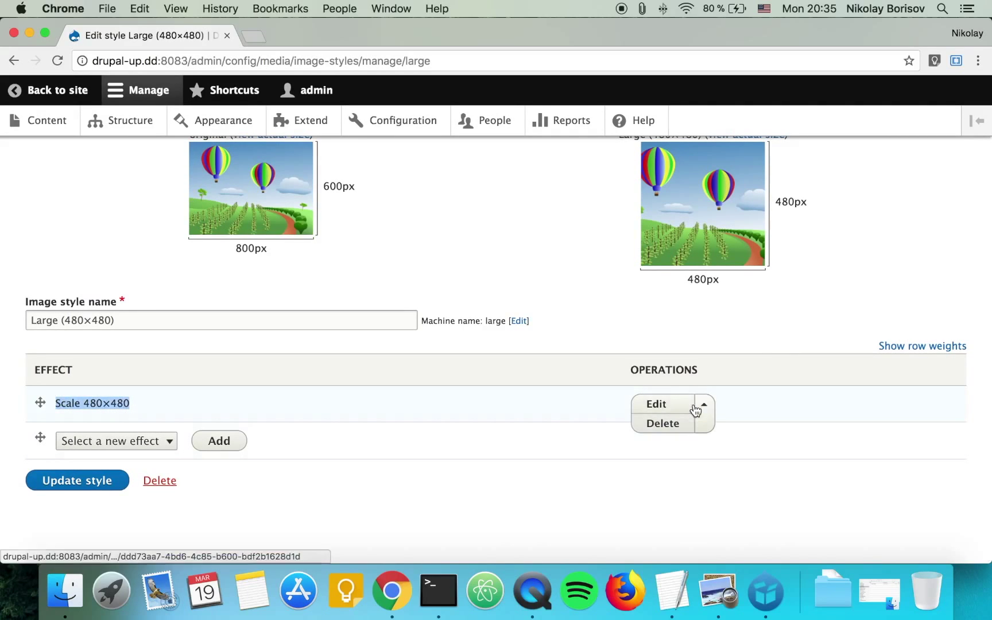
click(663, 426)
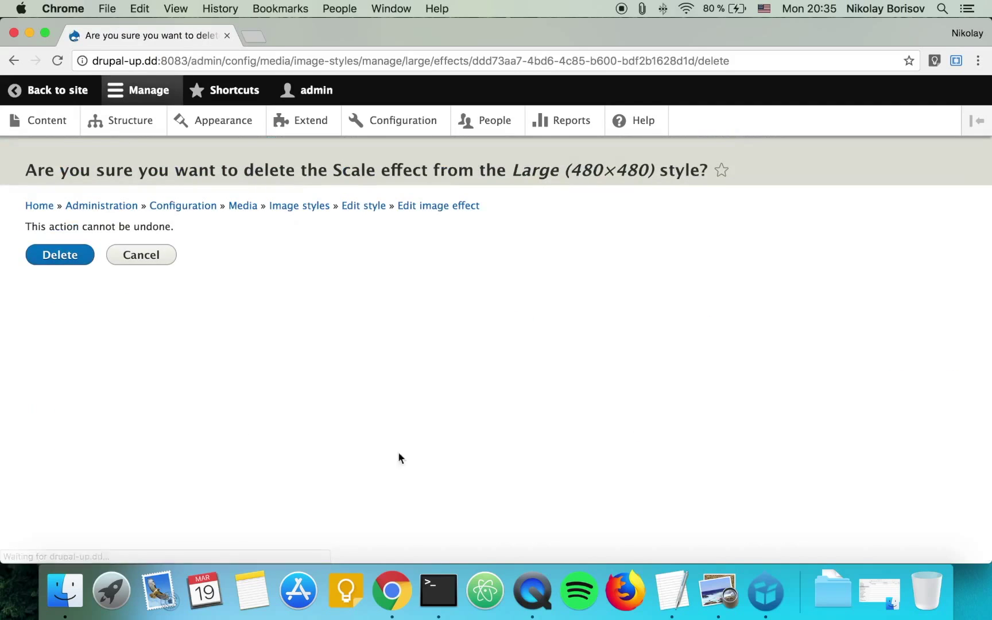
click(61, 257)
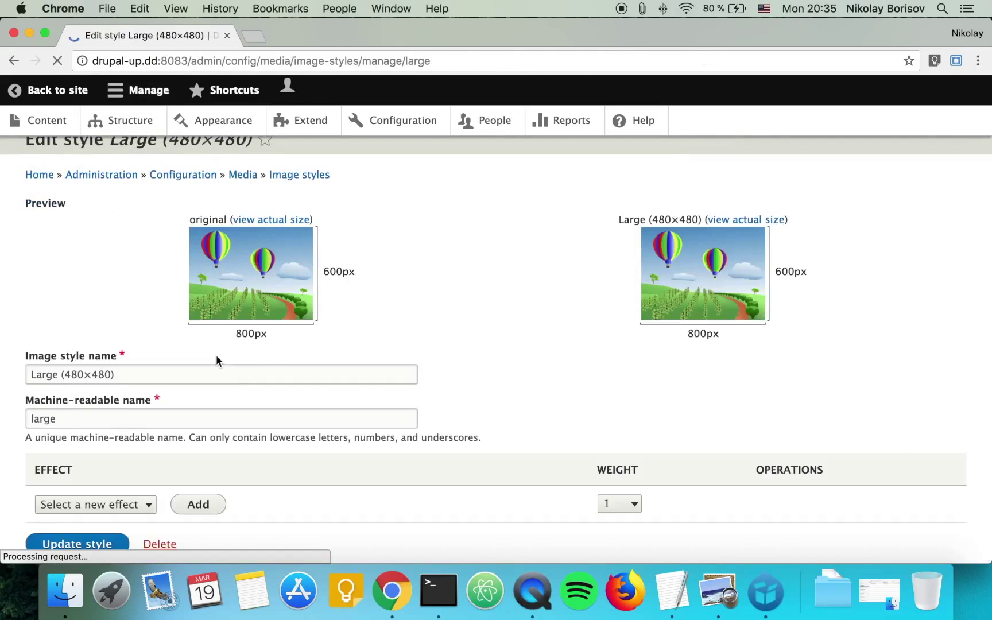
Add a Scale and crop effect with width 480 and height 480 to the Large style.
scroll(130, 522, down, 3)
click(117, 441)
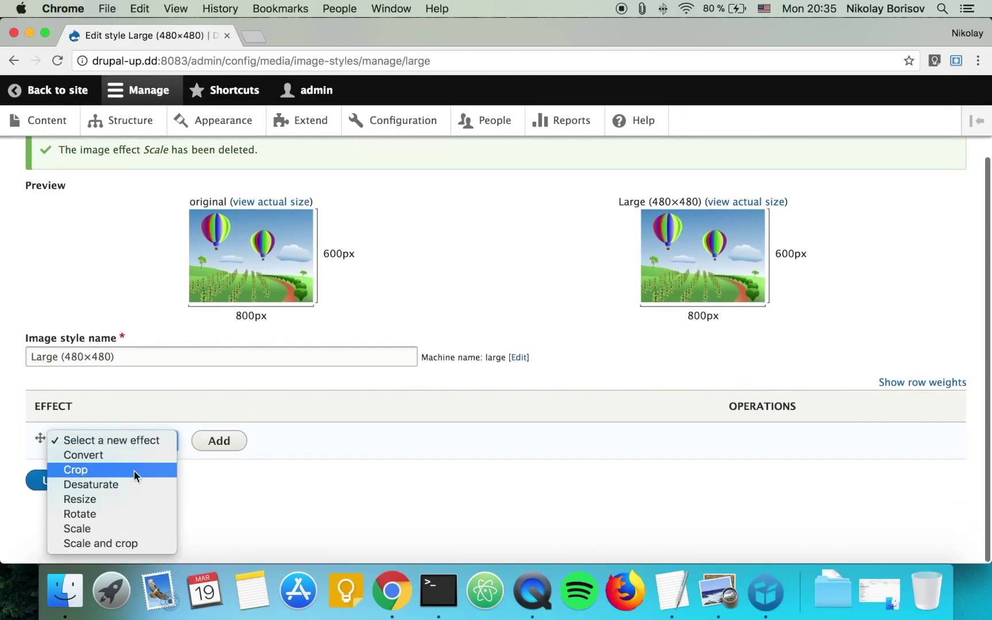
click(116, 544)
click(211, 448)
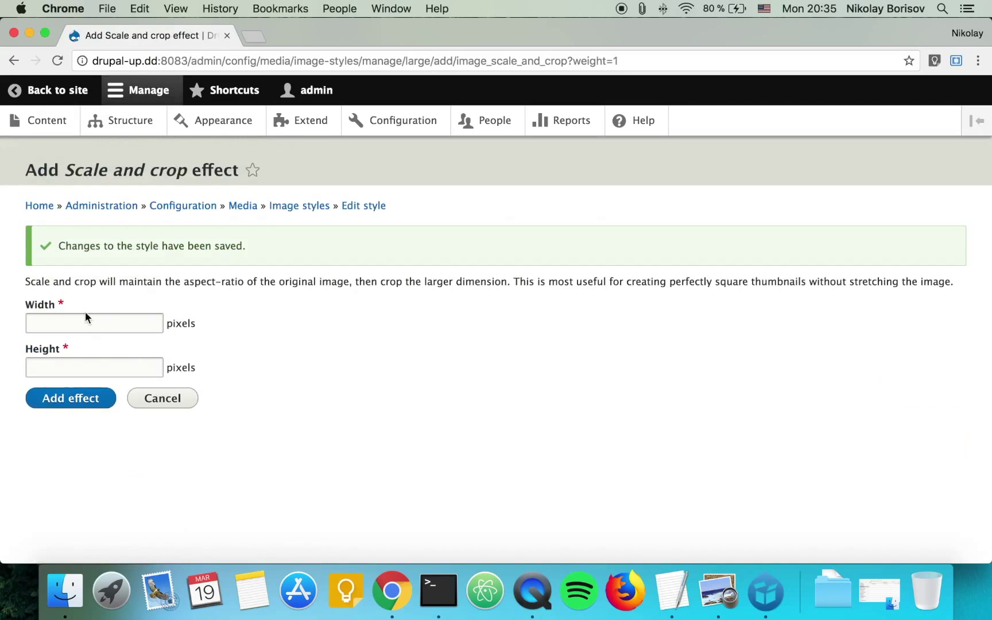
text(480480)
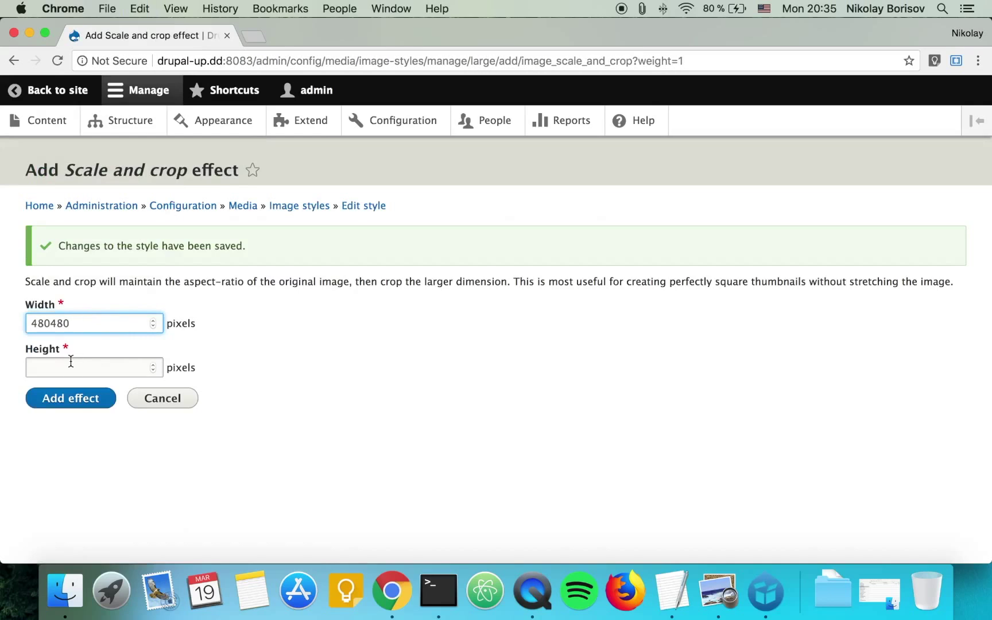
click(66, 364)
text(480480)
drag(52, 322, 126, 323)
key(BackSpace)
drag(72, 367, 53, 367)
key(BackSpace)
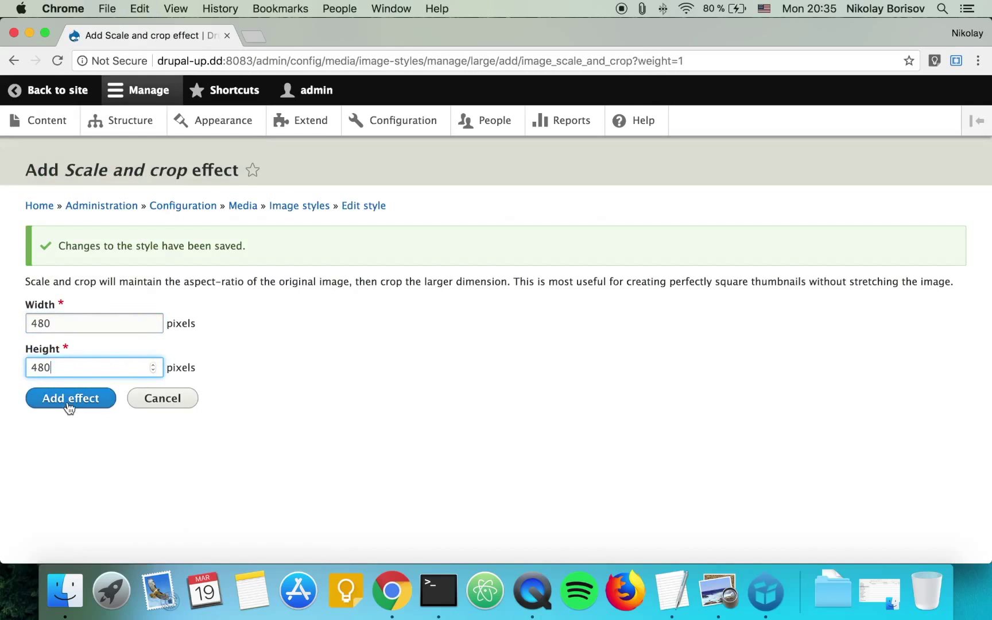
click(71, 398)
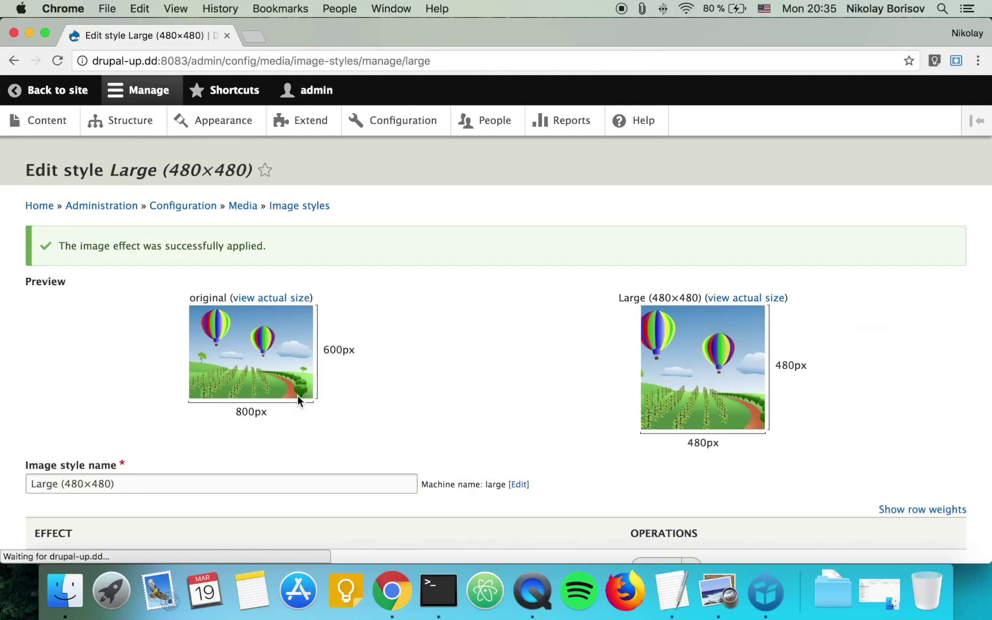
Save the updated Large image style and open the site's content list.
scroll(176, 403, down, 5)
click(85, 490)
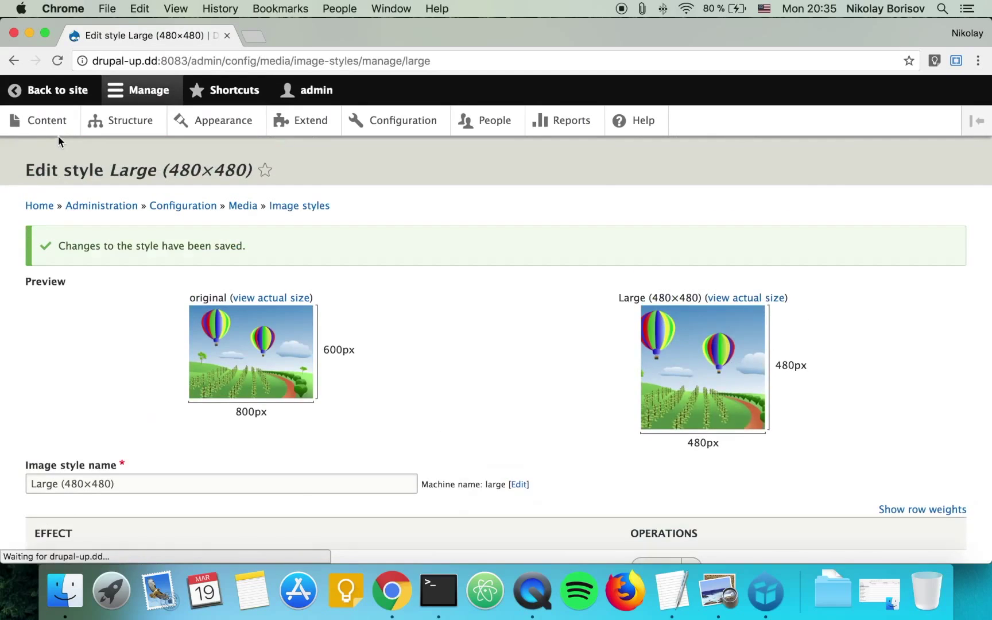
click(57, 122)
scroll(81, 285, down, 3)
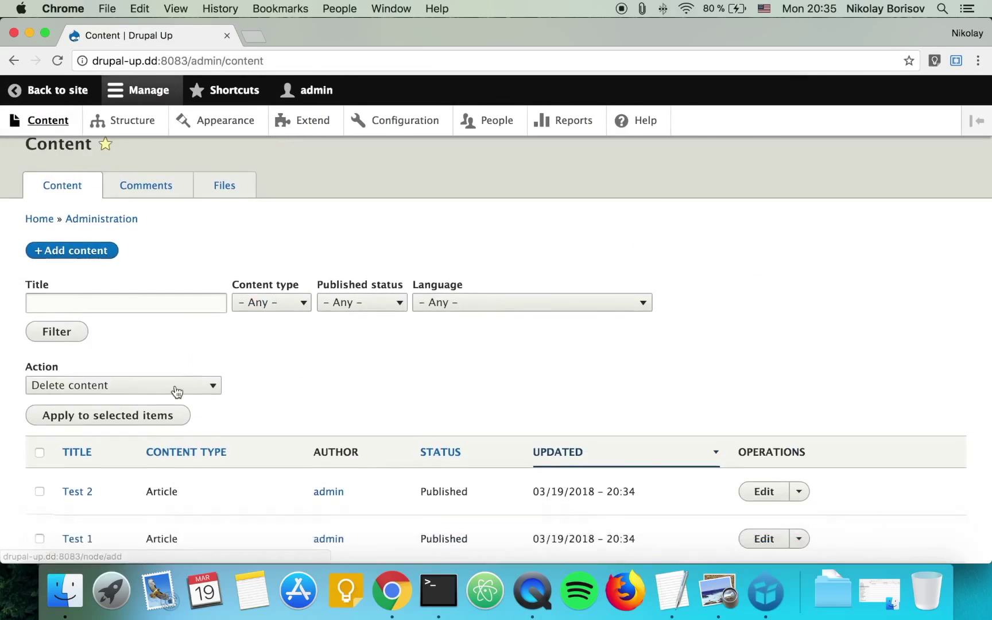
super+click(79, 467)
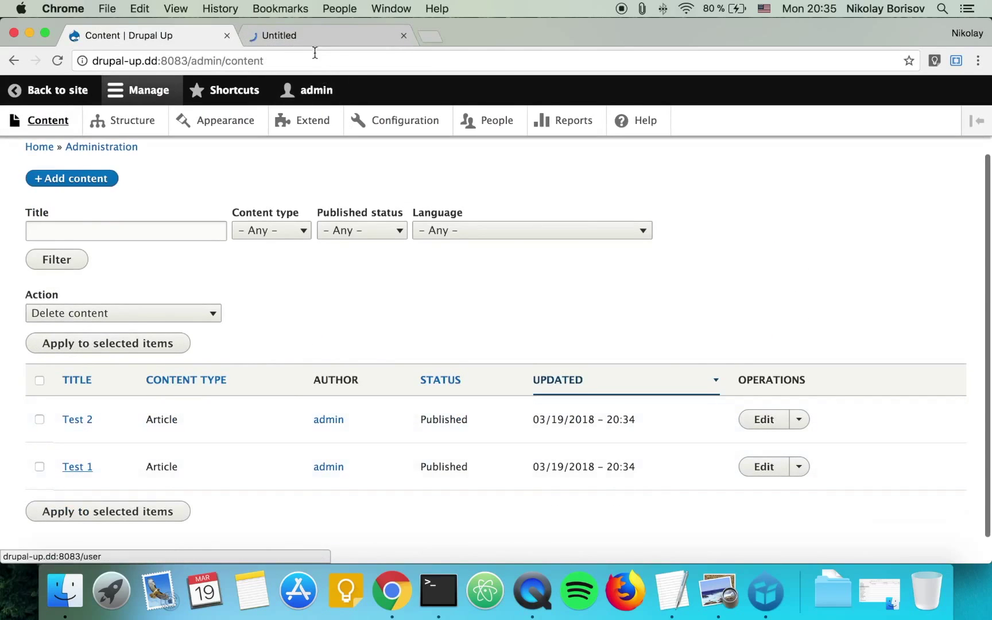
click(307, 36)
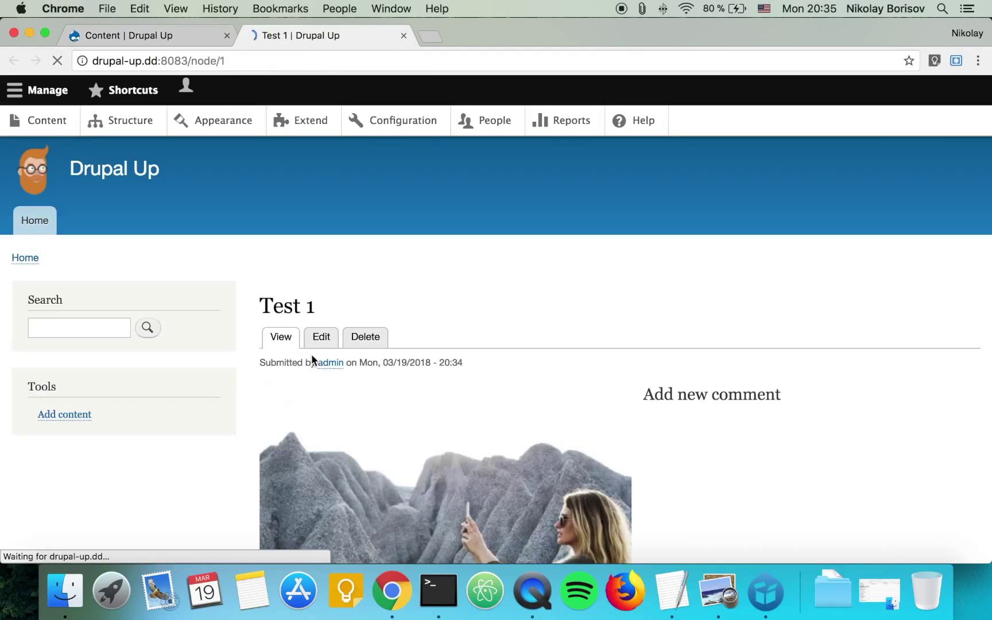
scroll(356, 378, down, 5)
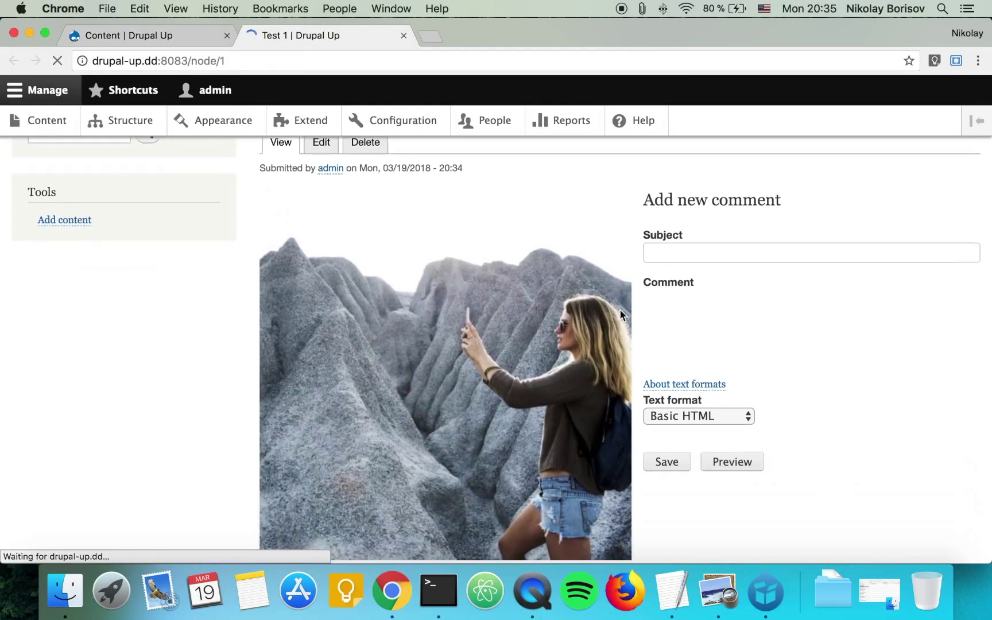
scroll(619, 310, down, 3)
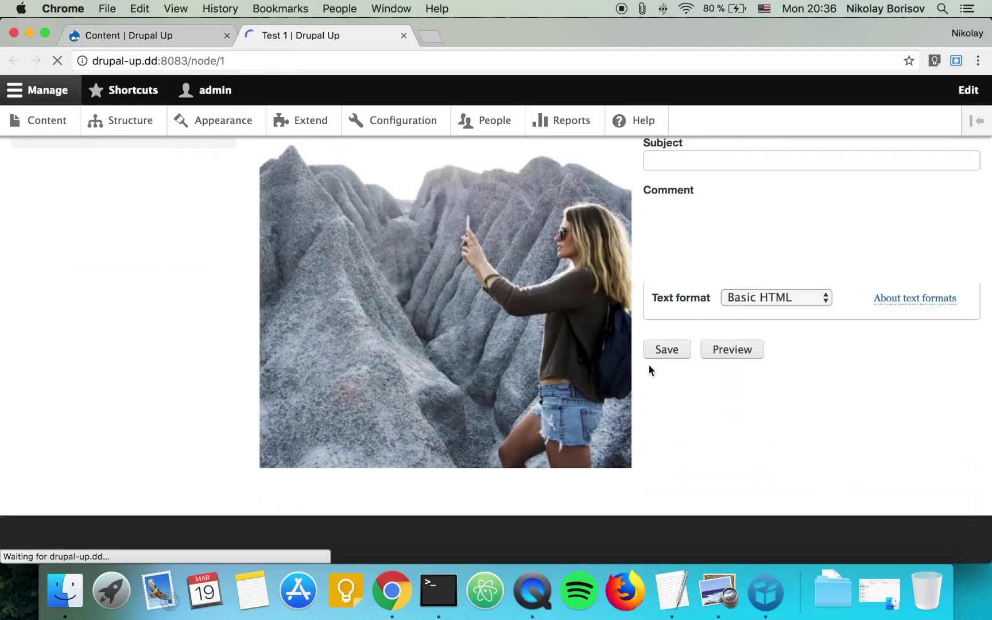
scroll(463, 250, up, 3)
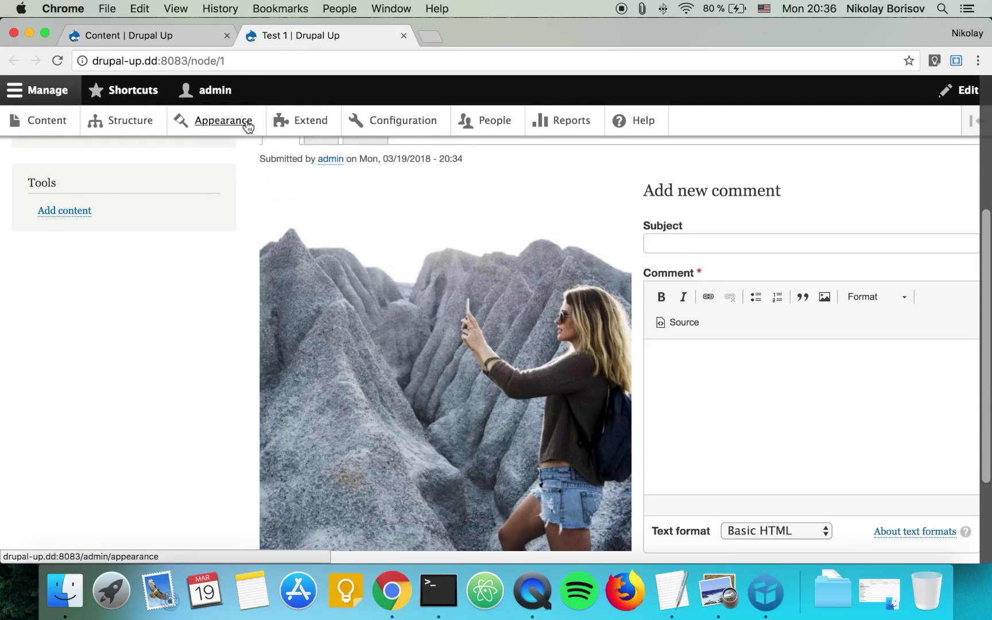
click(115, 35)
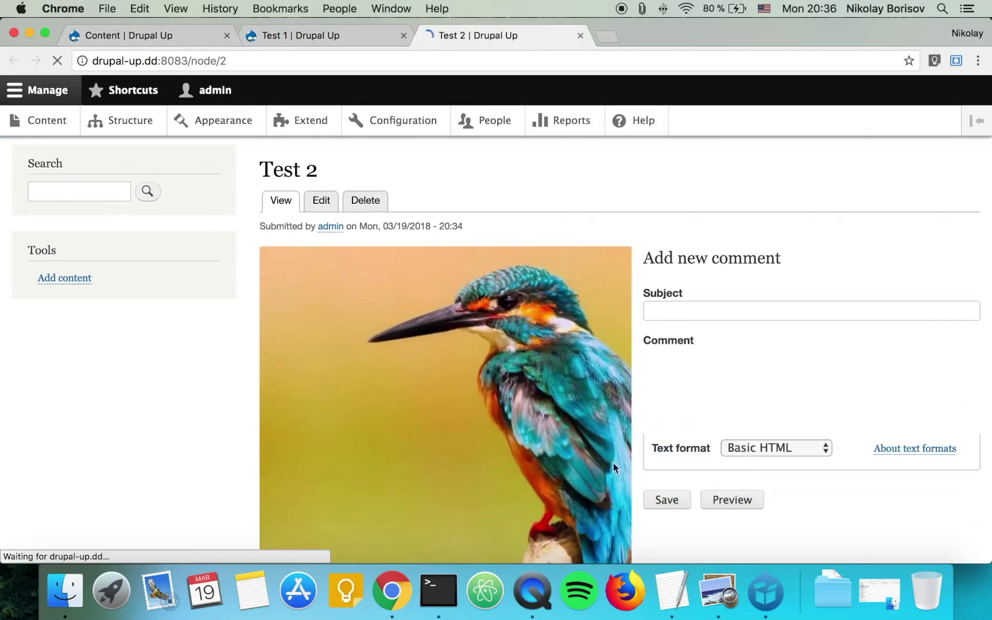
scroll(634, 333, down, 3)
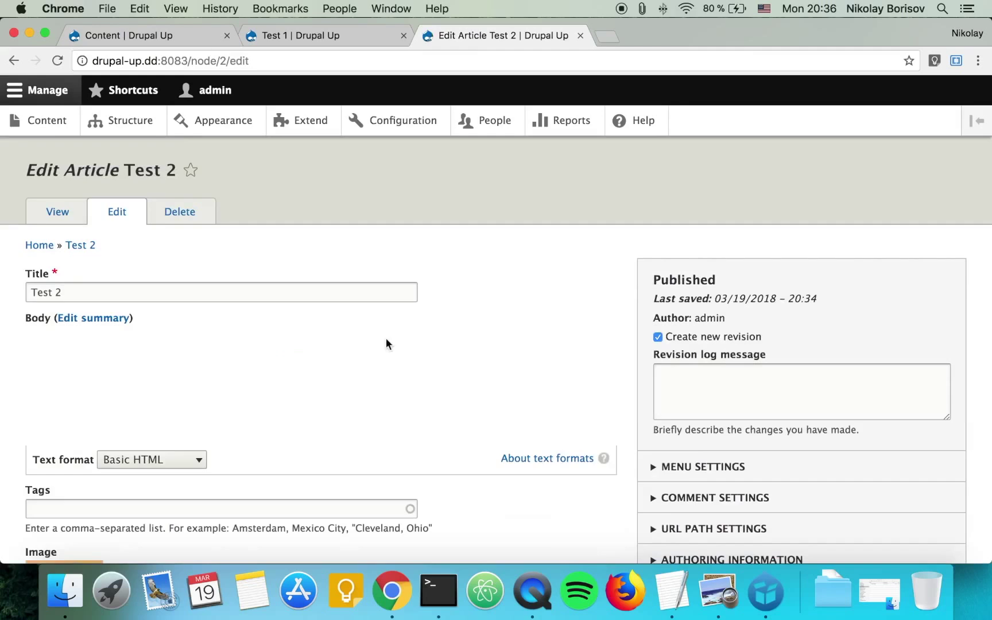
scroll(386, 338, down, 5)
scroll(195, 454, down, 2)
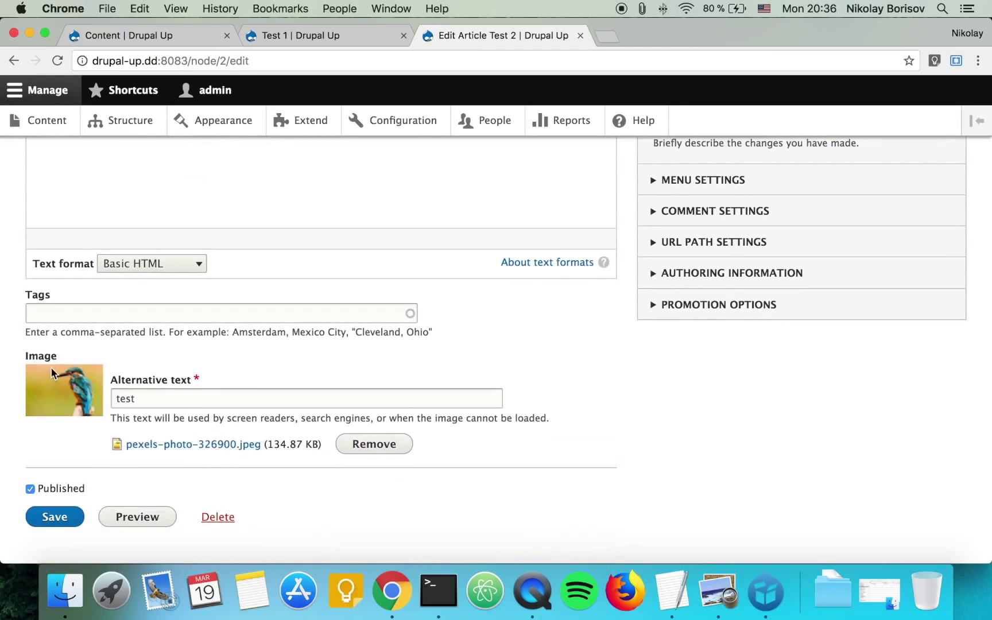
scroll(51, 382, down, 1)
Close the two article tabs and enter 'focal p' in a new tab's address bar.
click(403, 36)
click(404, 35)
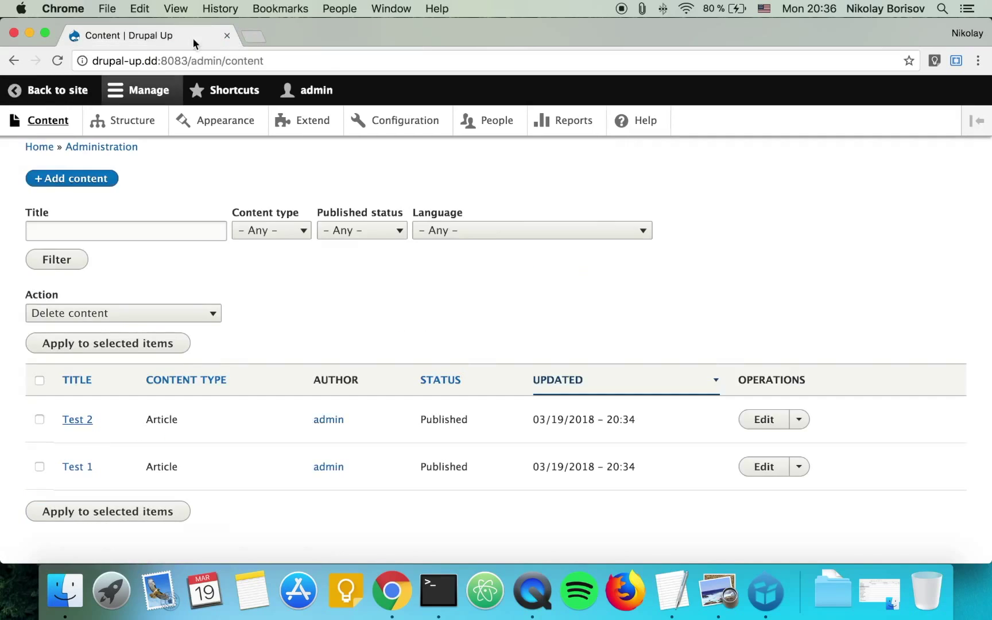
click(249, 35)
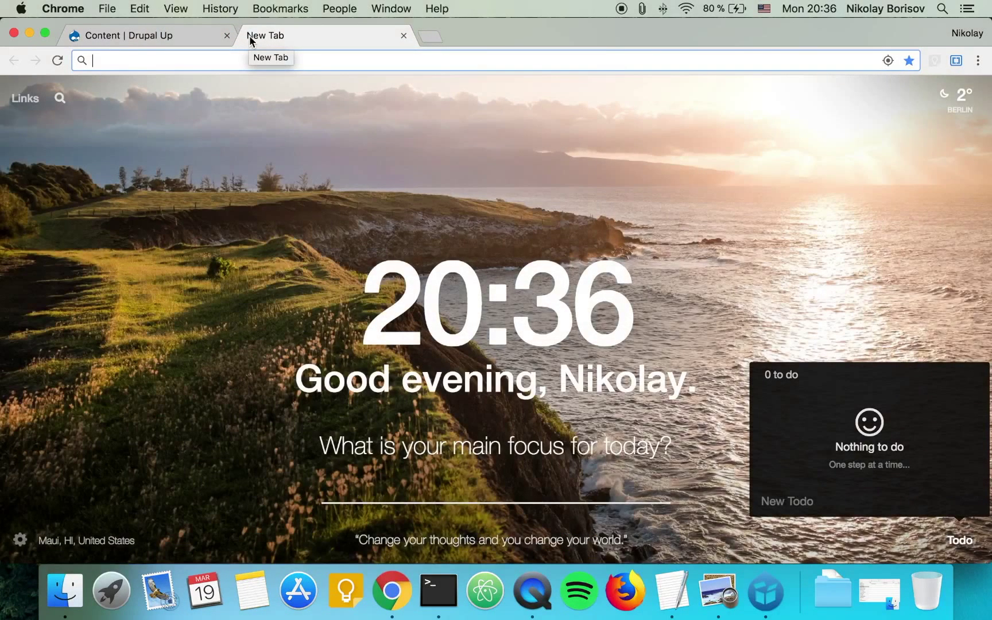
text(focal p)
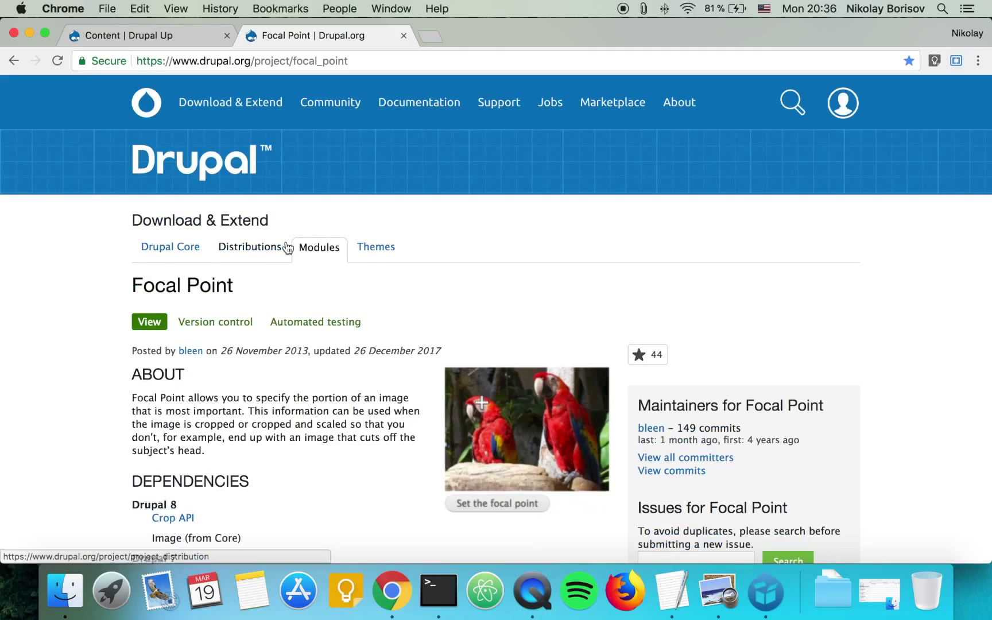
scroll(305, 405, down, 2)
scroll(305, 405, down, 2)
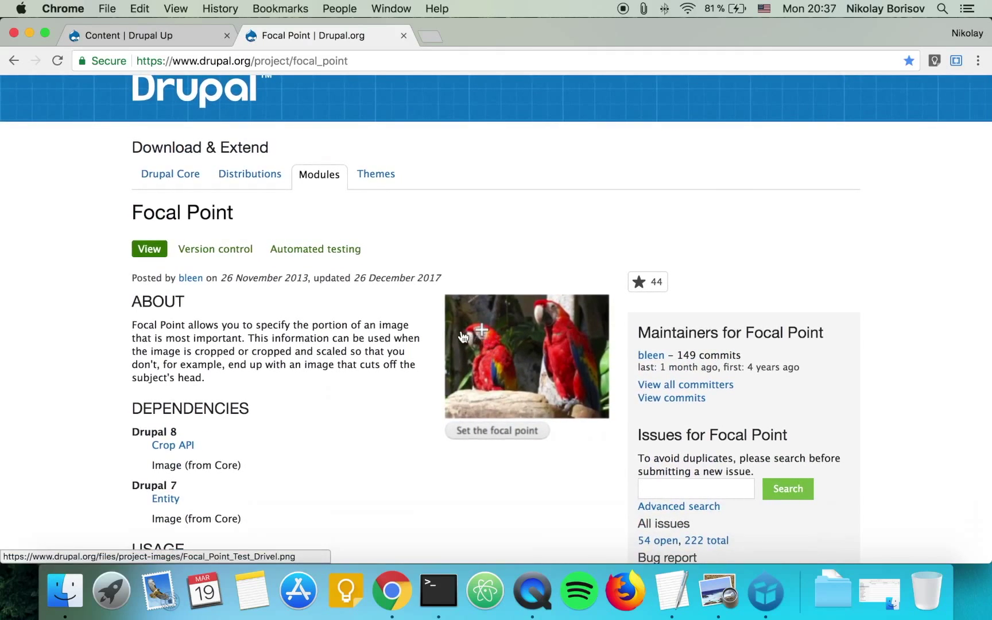
scroll(485, 337, down, 1)
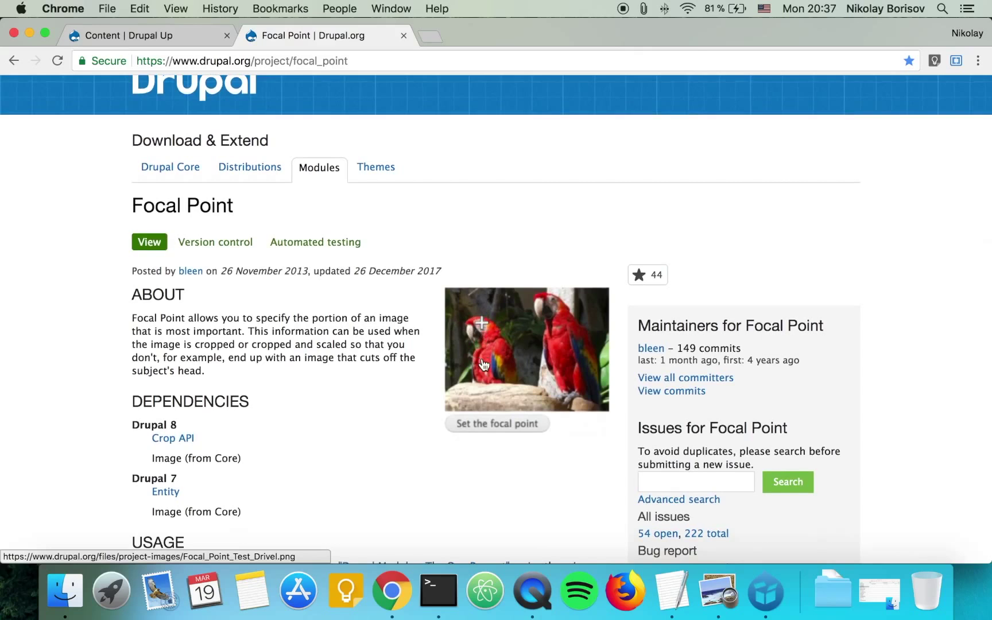
scroll(484, 366, down, 1)
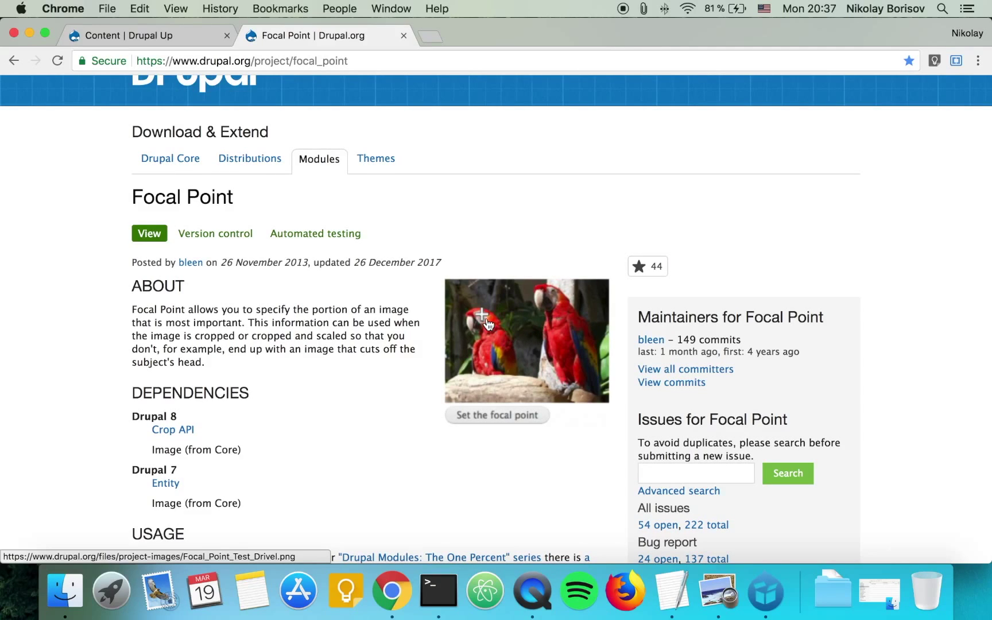
scroll(487, 325, down, 1)
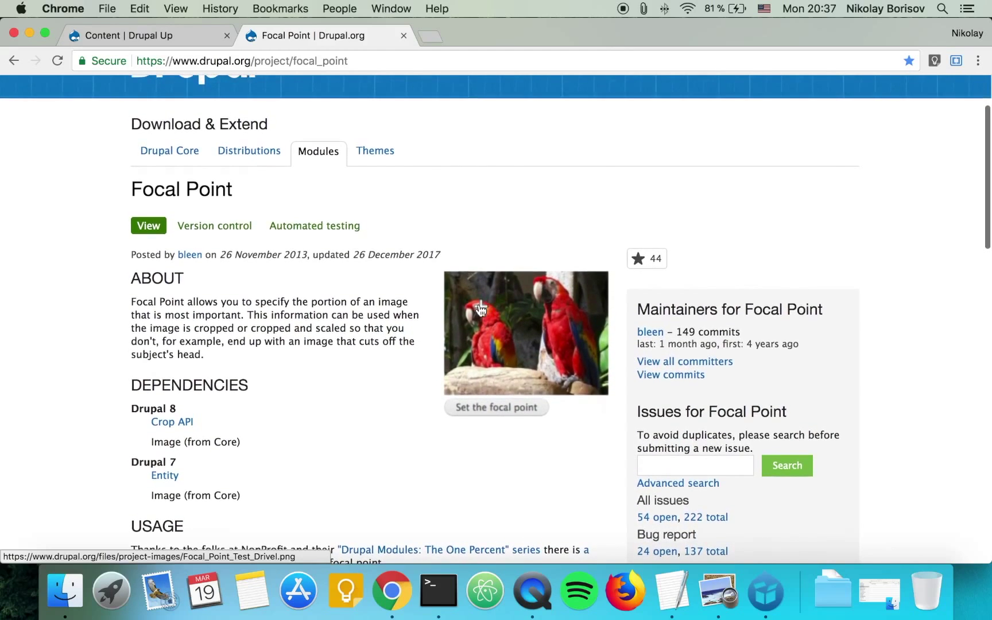
scroll(482, 309, down, 1)
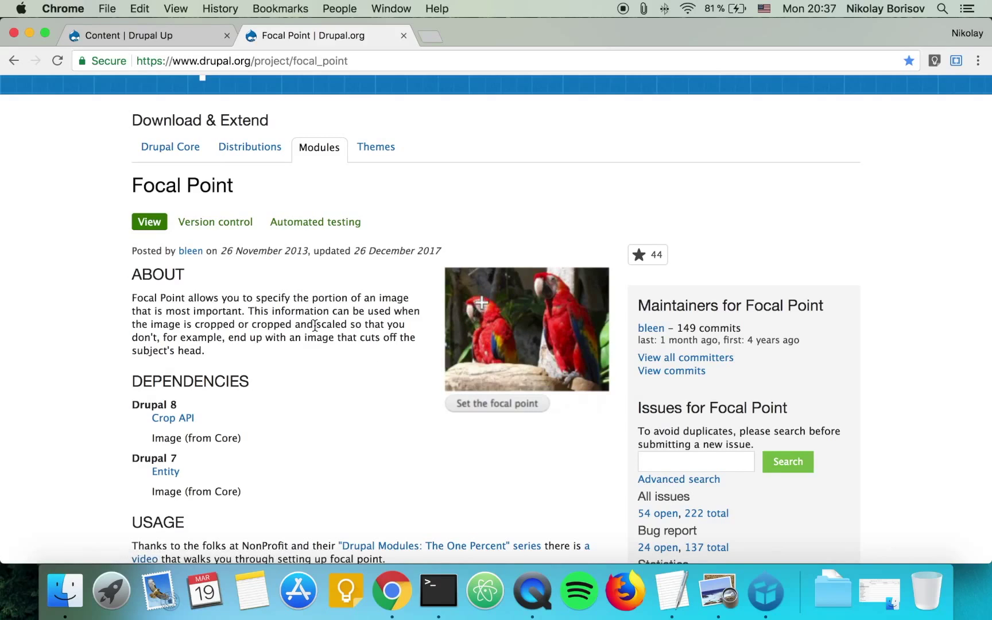
Open the Crop API dependency's project page in a new tab and view it.
click(304, 61)
double_click(304, 61)
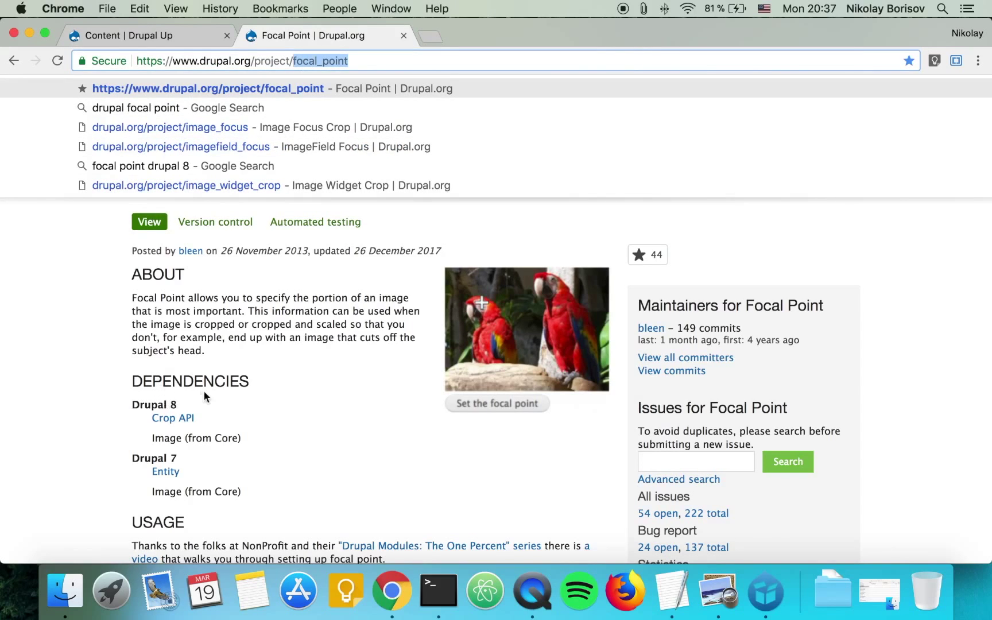
click(169, 404)
right_click(173, 420)
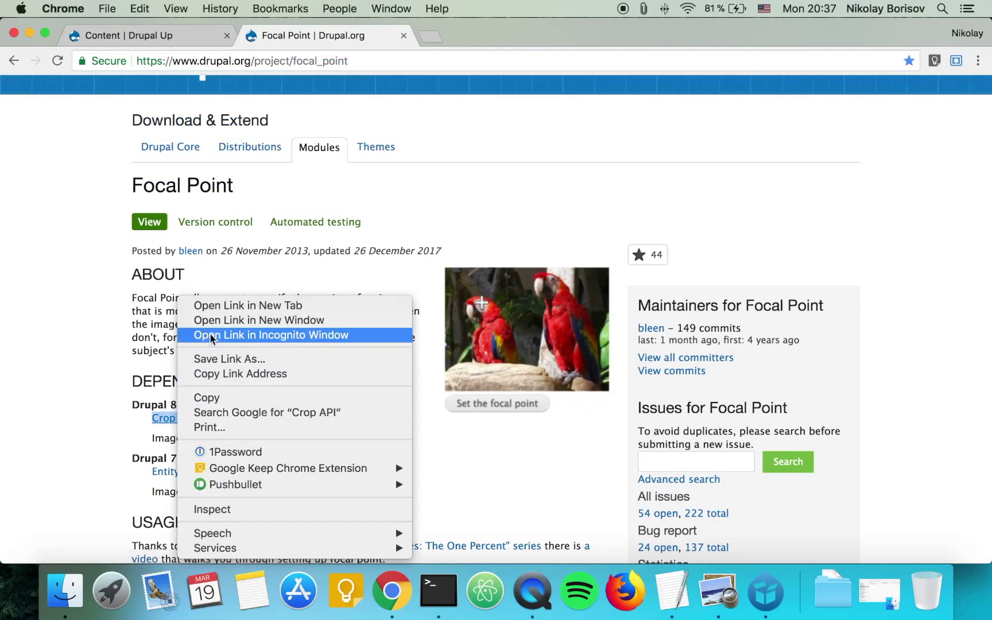
click(215, 307)
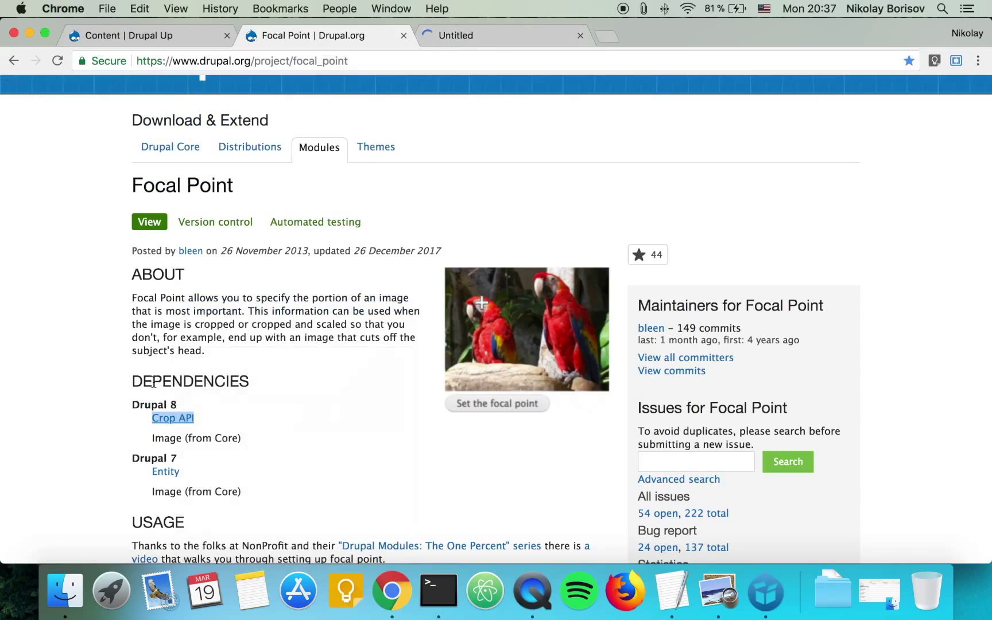
click(461, 35)
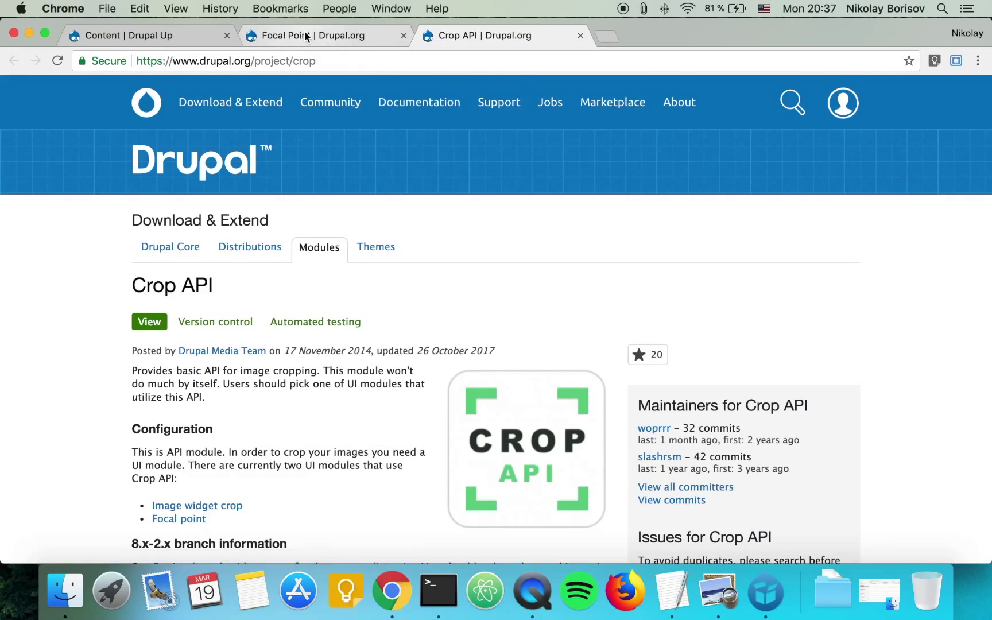
Return to the Focal Point project page and select focal_point in its address.
click(305, 35)
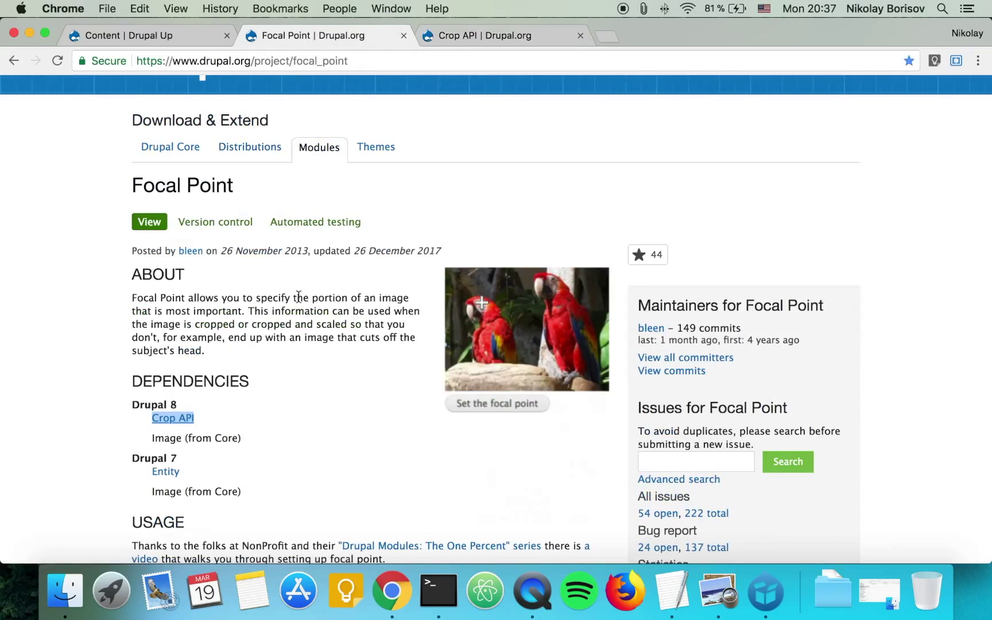
double_click(314, 61)
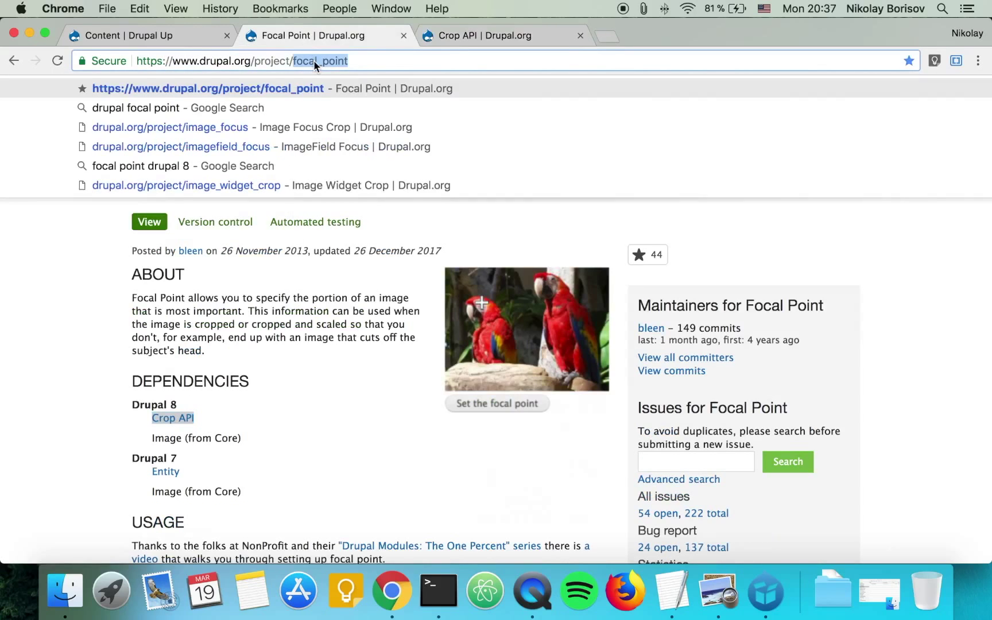
click(335, 395)
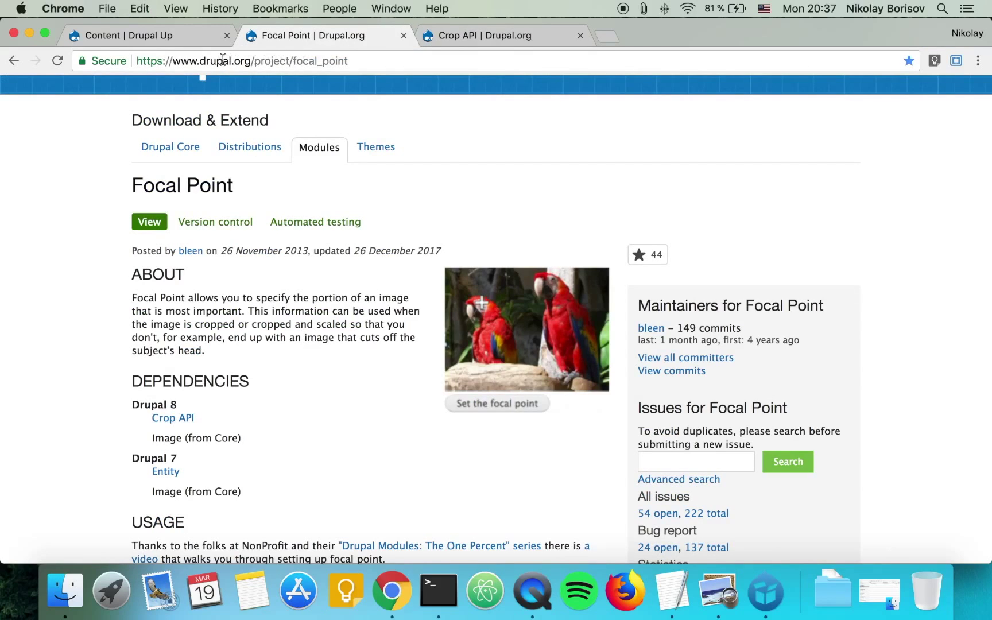
double_click(315, 61)
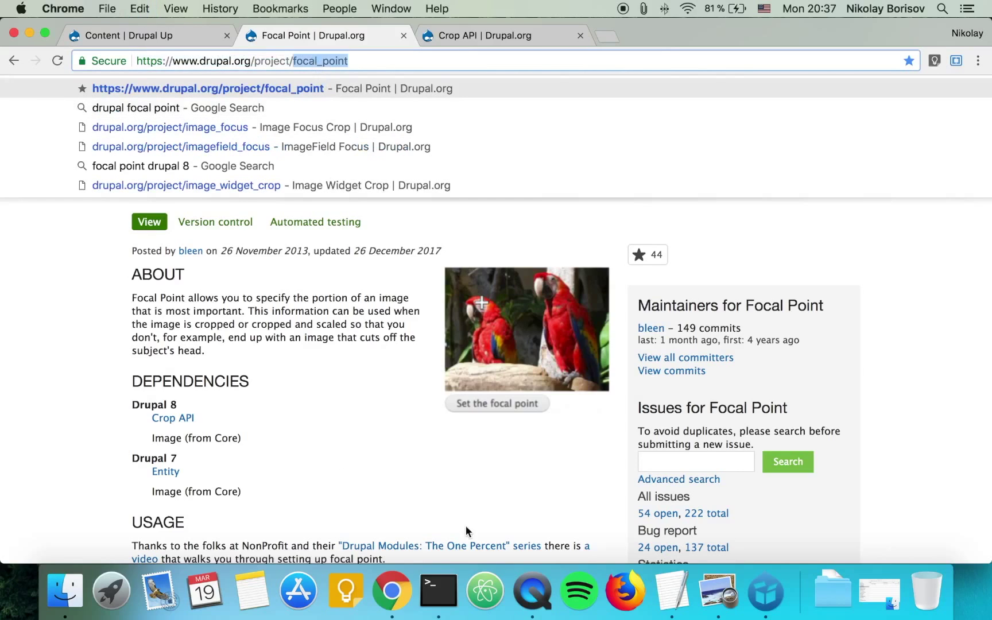
Open a widened console for the drupal-up site from Acquia Dev Desktop and run pwd.
click(766, 591)
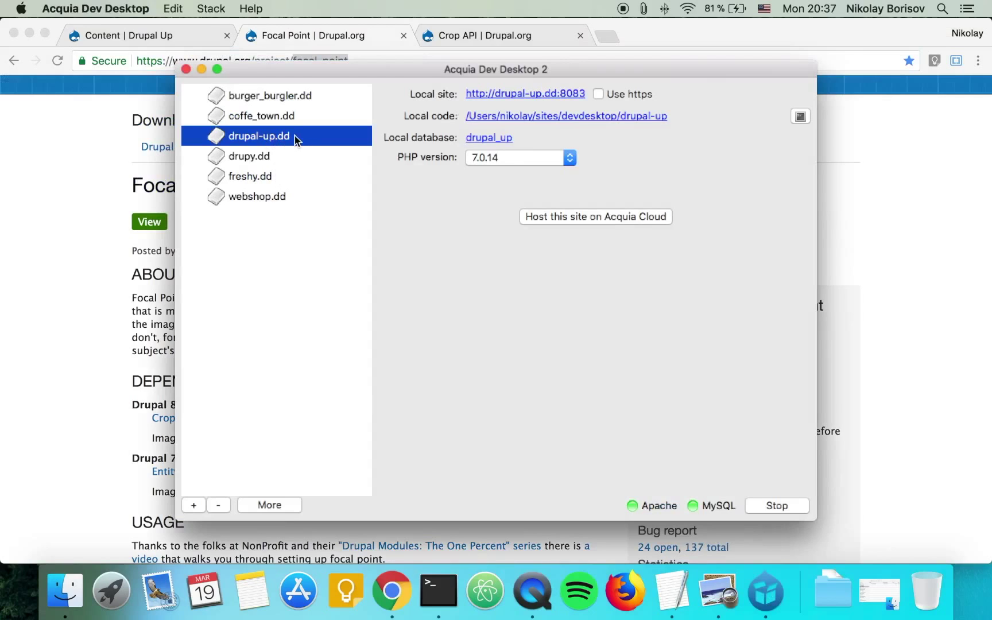
click(269, 504)
click(297, 498)
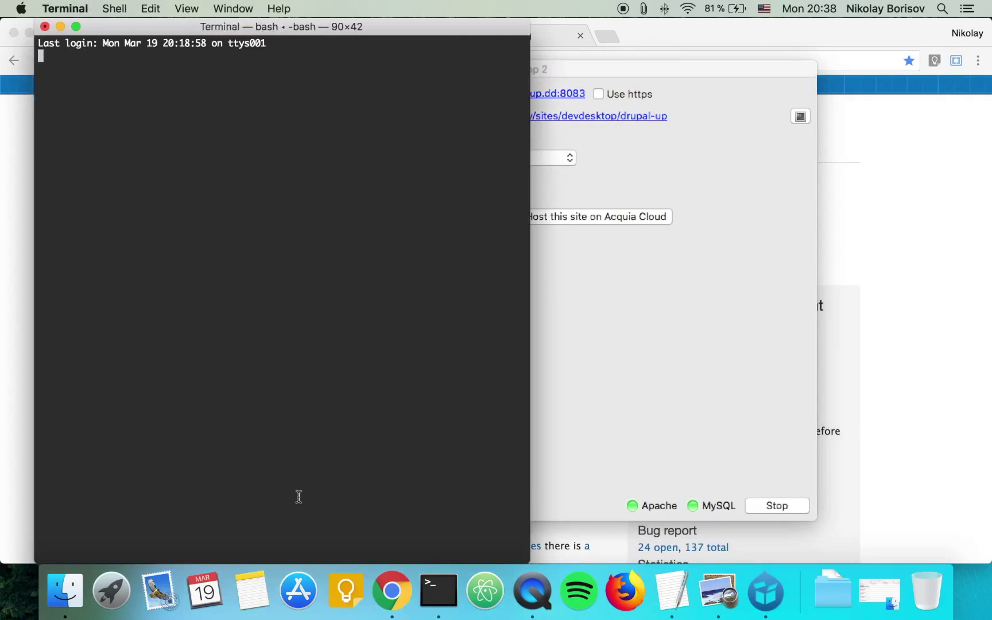
drag(529, 190, 774, 190)
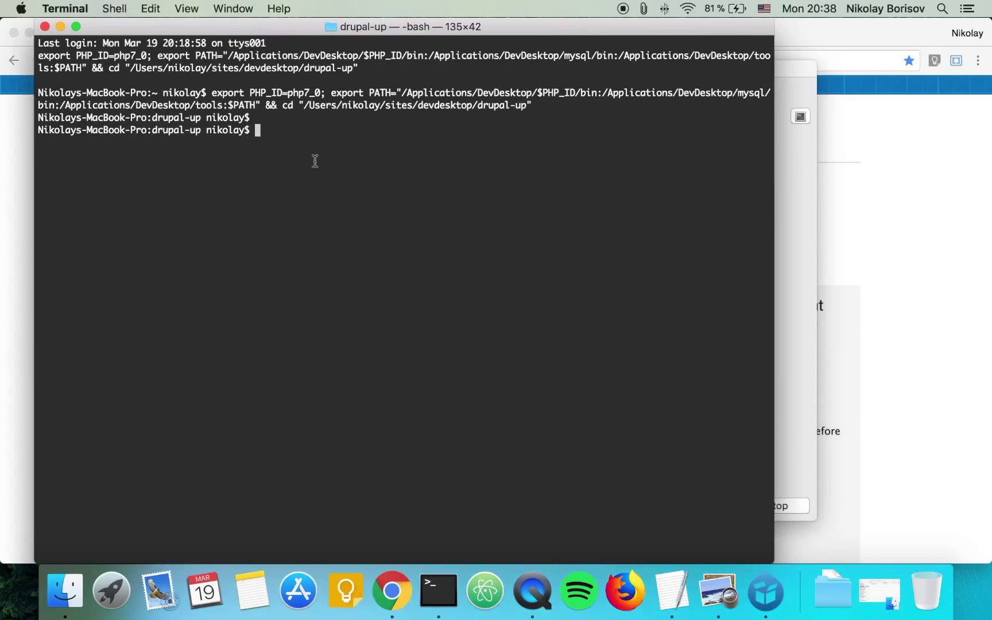
text(pwd)
key(Return)
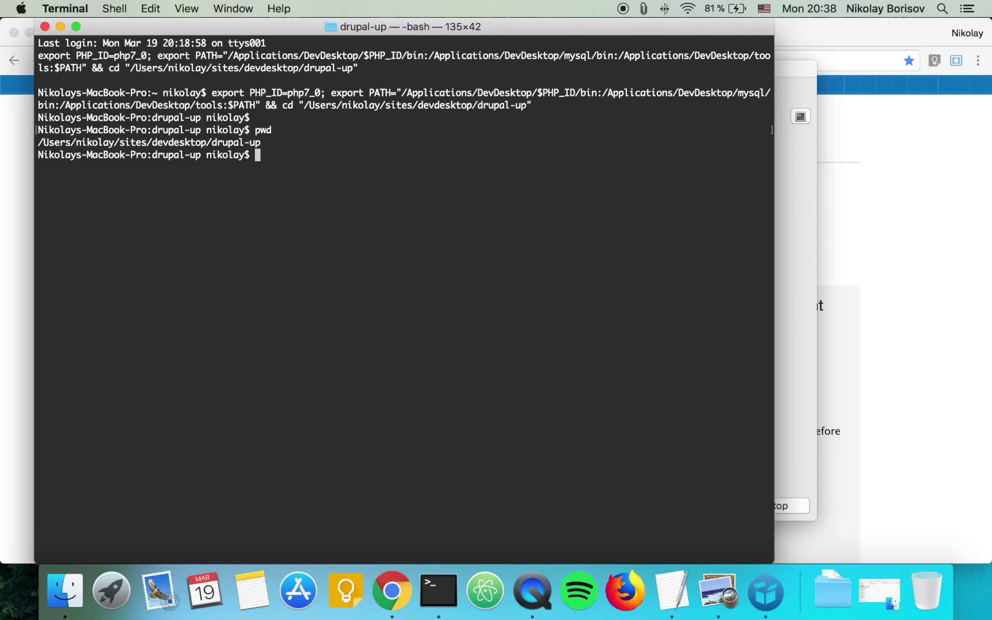
Download focal_point with 'drush dl focal_point', confirming the overwrite with y.
text(drush dl focal_point)
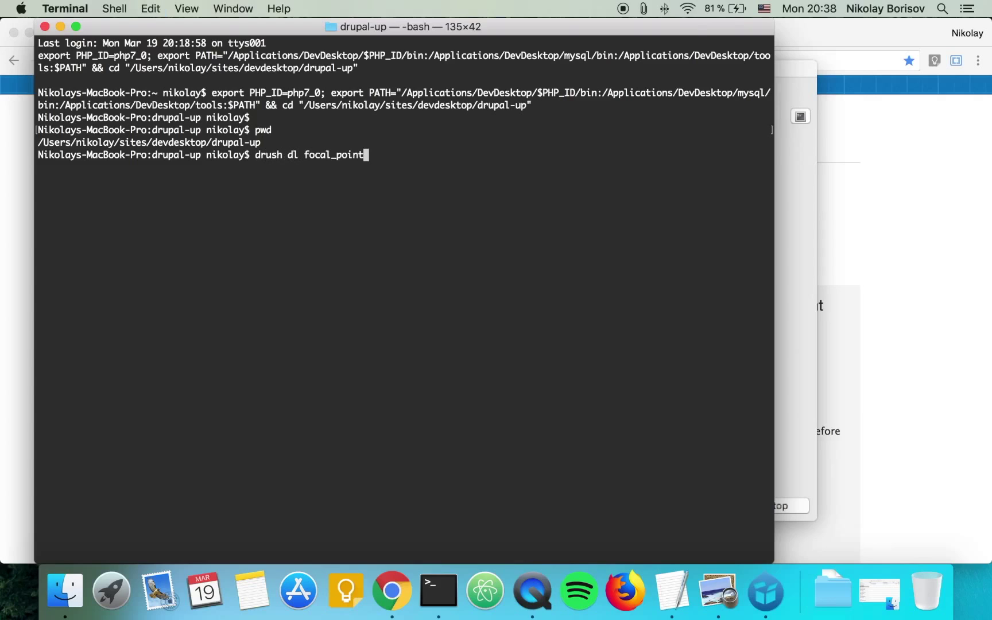
key(Return)
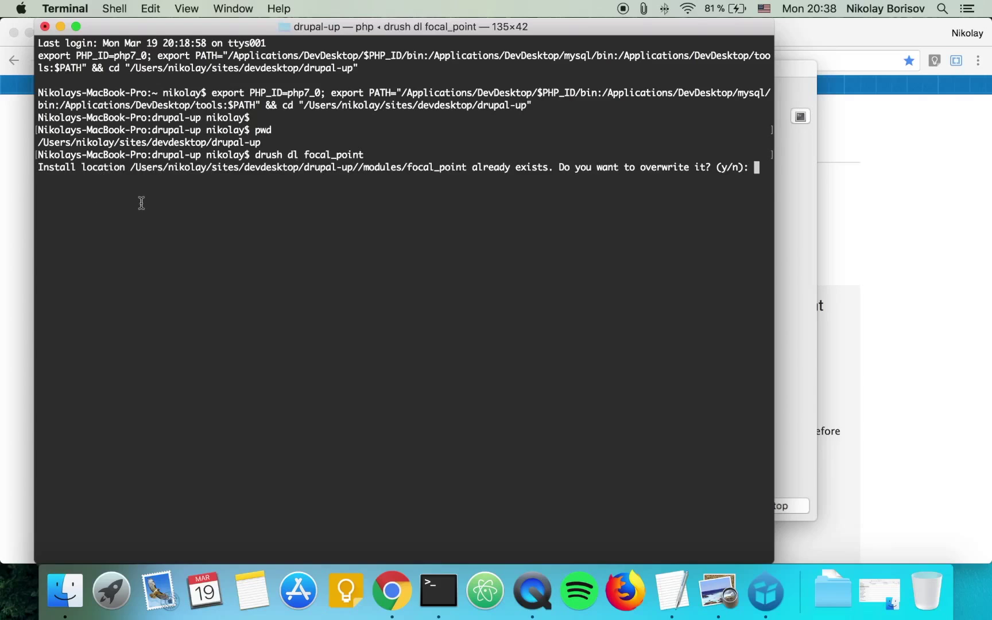
text(y)
key(Return)
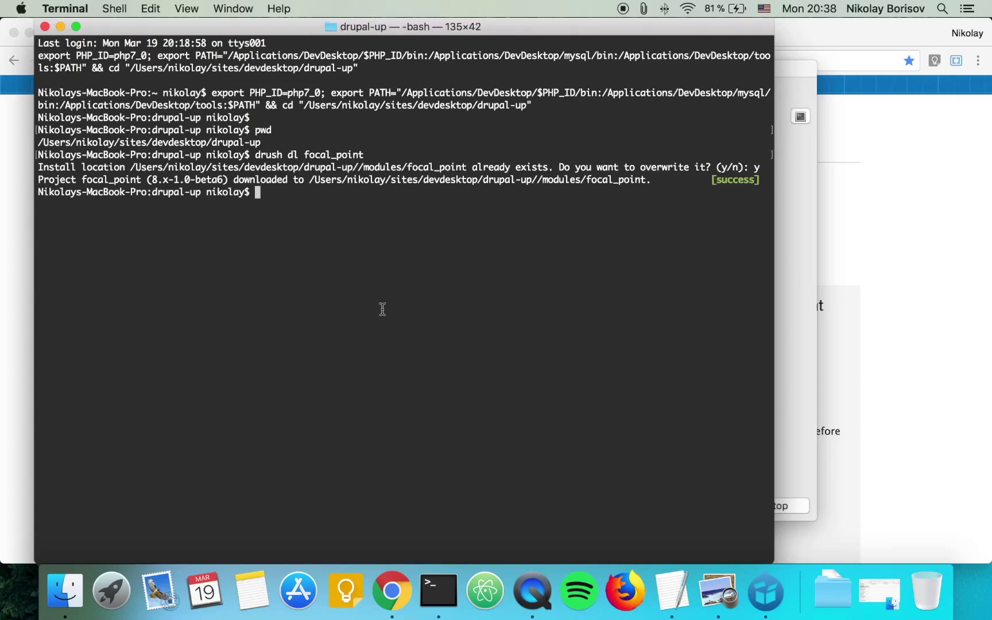
Copy the 'crop' project name from the Crop API page's address.
click(13, 305)
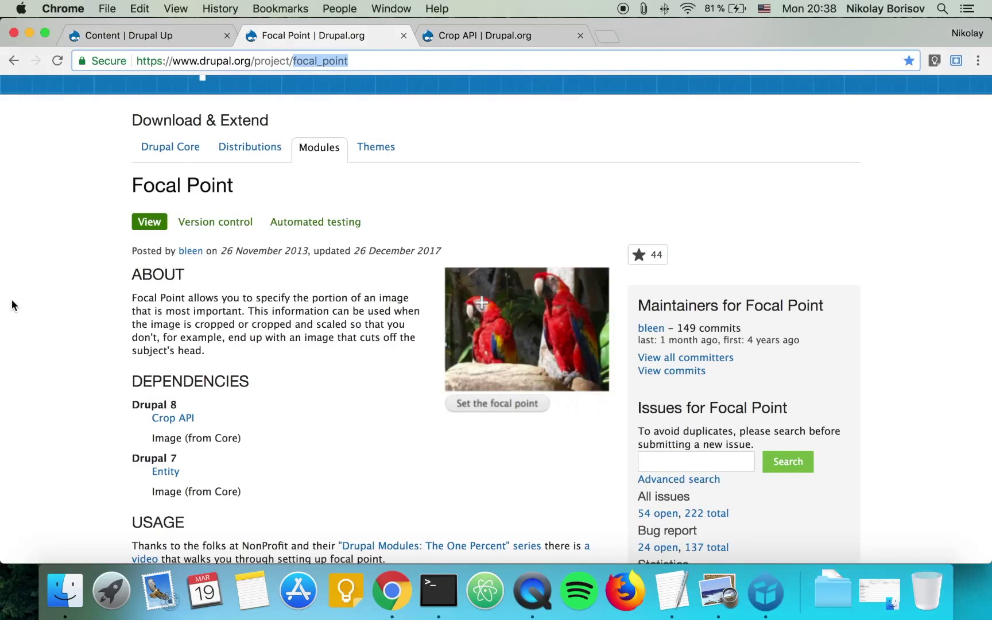
click(482, 37)
double_click(301, 61)
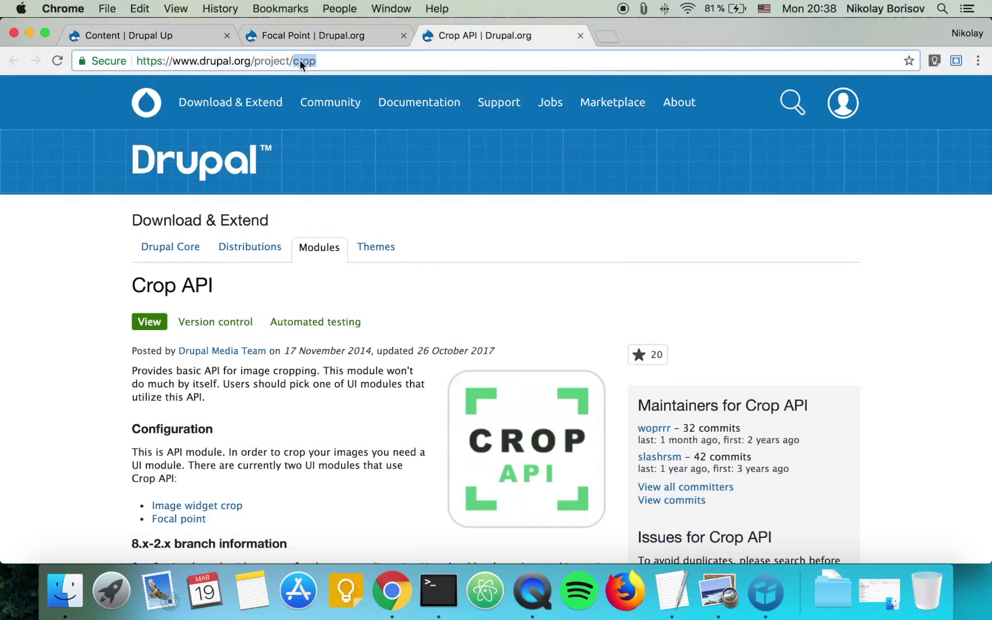
key(super+c)
Run 'drush dl crop' in Terminal, confirm overwrite with y, and return to the Drupal admin tab.
key(super+Tab)
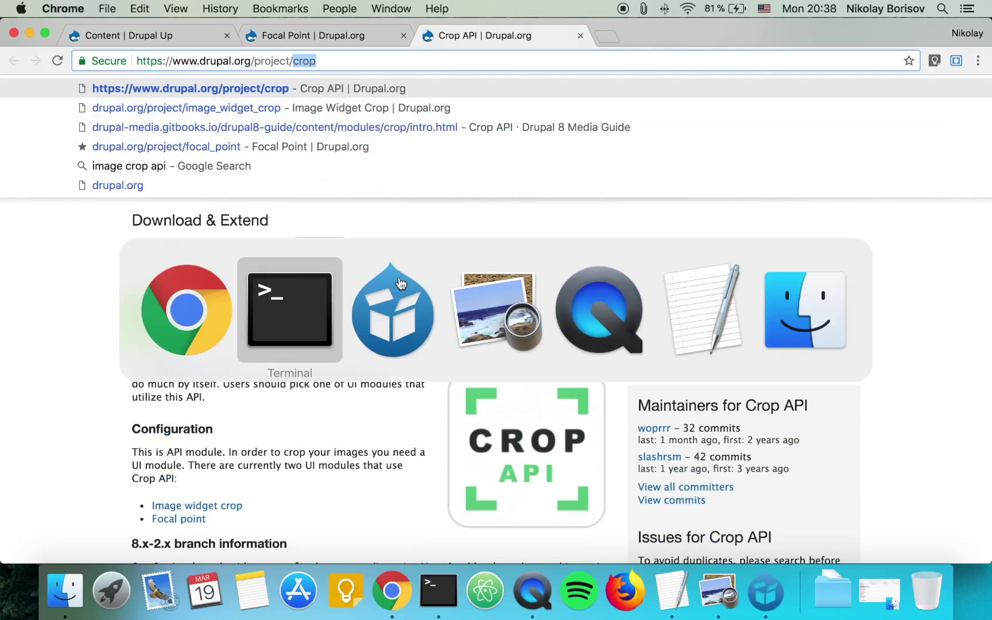
key(super+Tab)
key(super+Tab)
key(super+Tab)
key(super+Tab)
key(super+Tab)
key(super+Tab)
key(super+Tab)
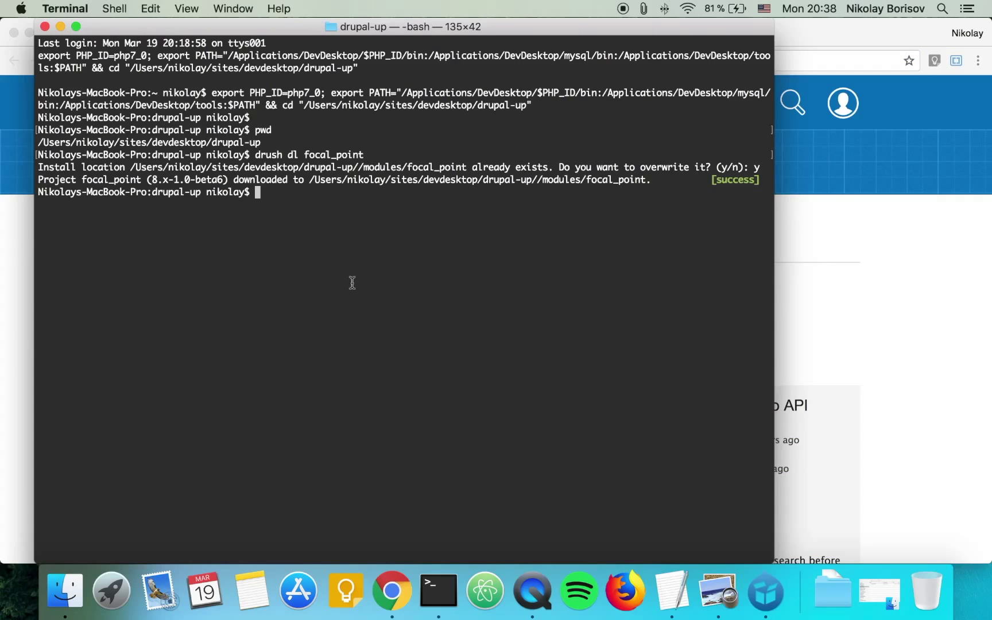
text(drush dl)
key(super+v)
key(Return)
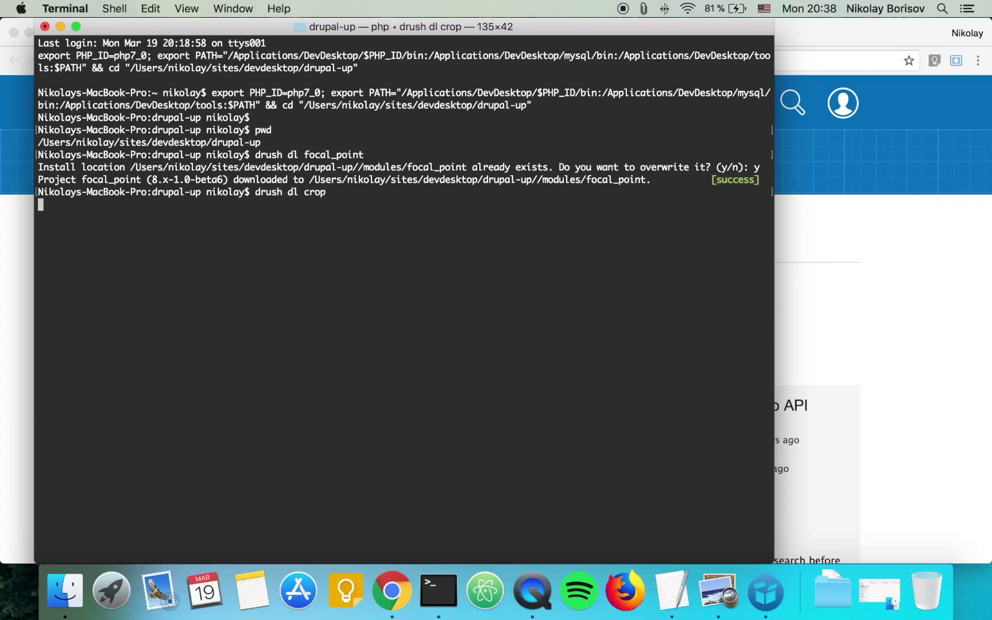
text(y)
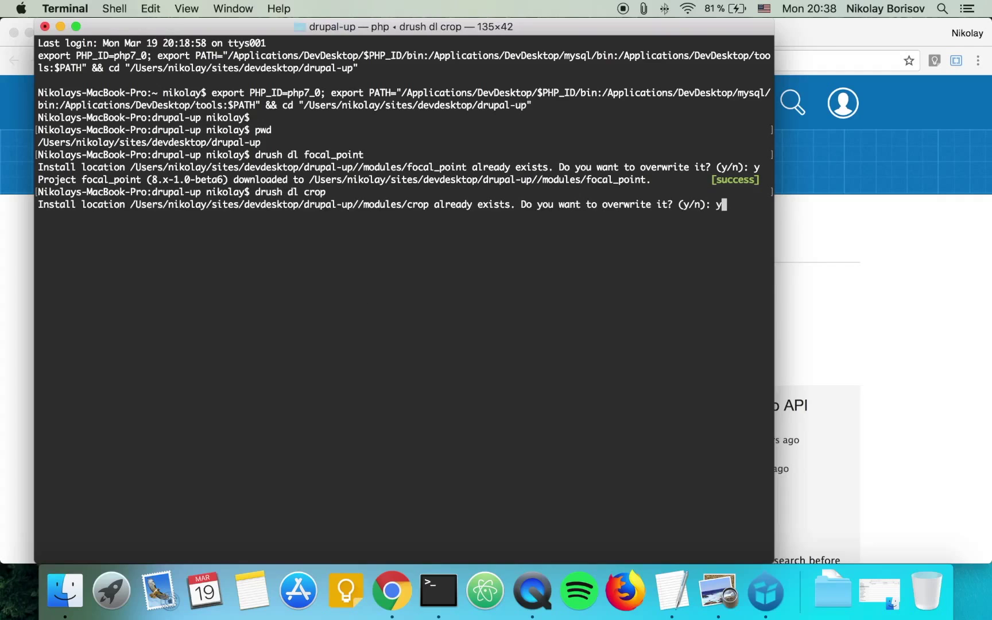
key(Return)
click(899, 292)
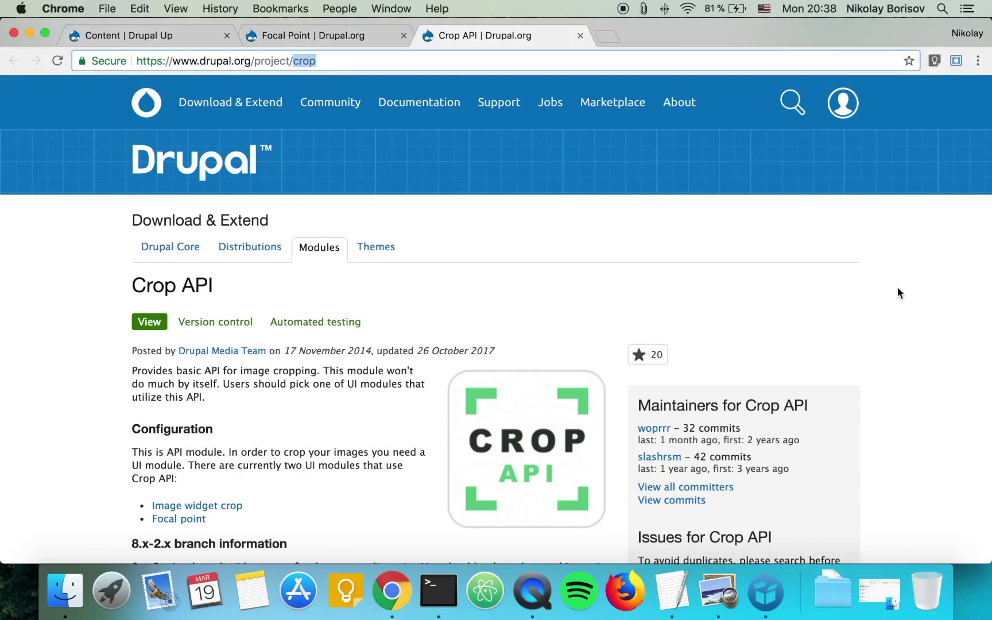
click(181, 34)
Filter Extend by 'focal', install Focal Point, and accept enabling Crop API too.
click(310, 130)
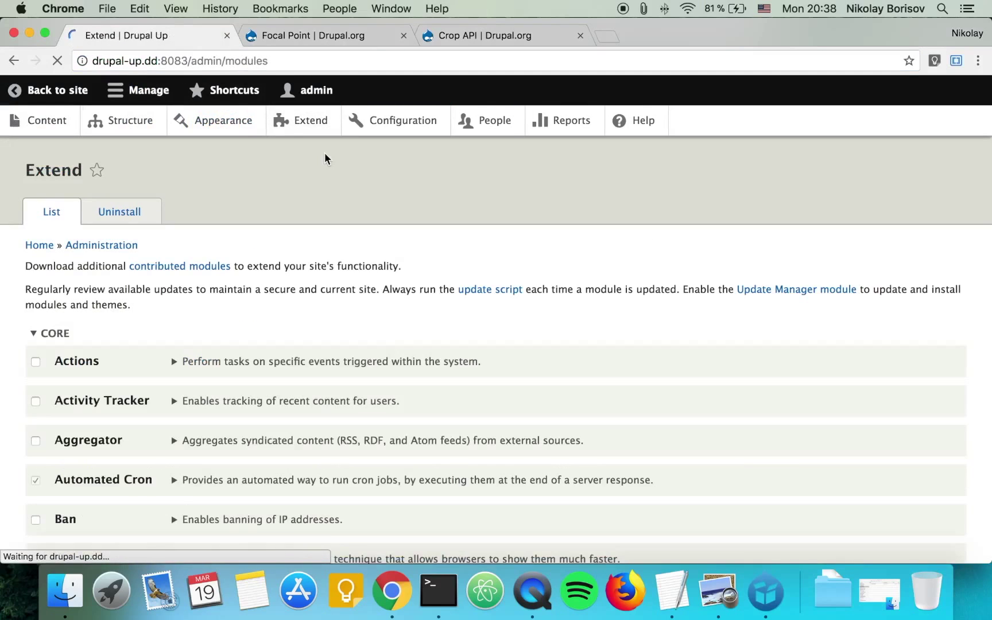
click(84, 335)
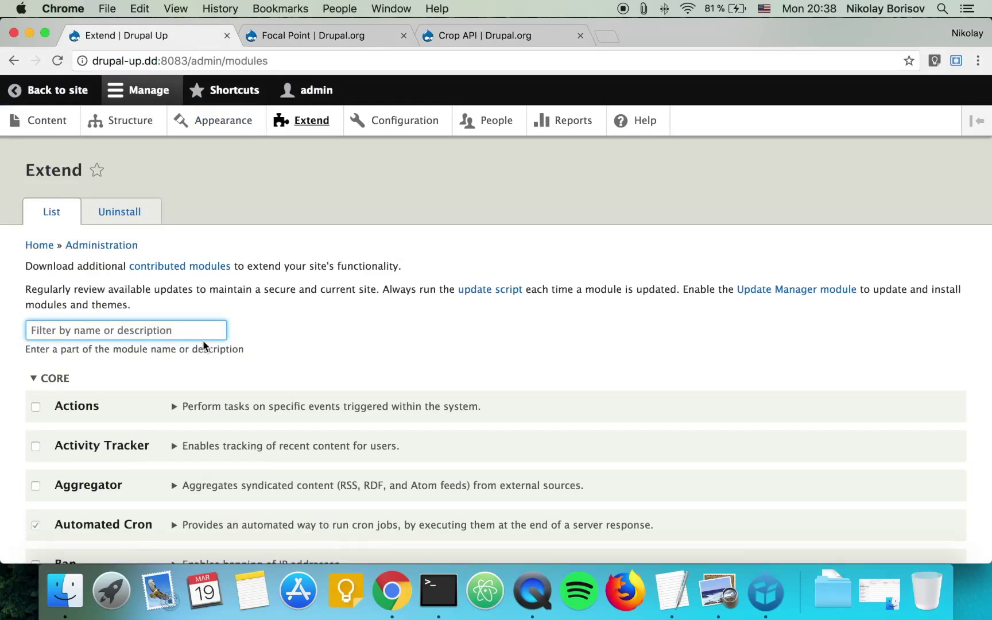
text(focal)
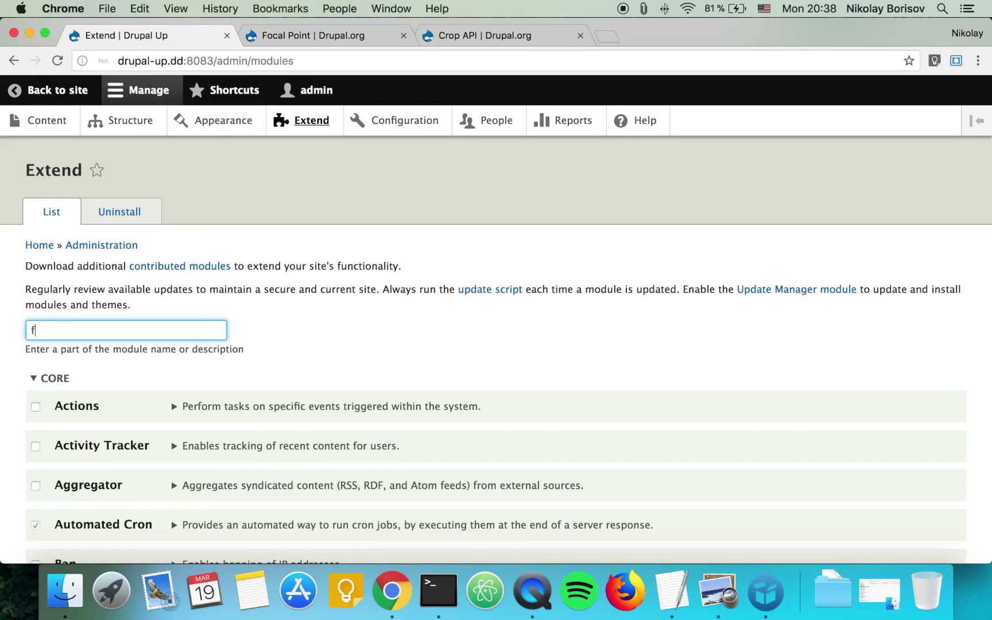
click(118, 408)
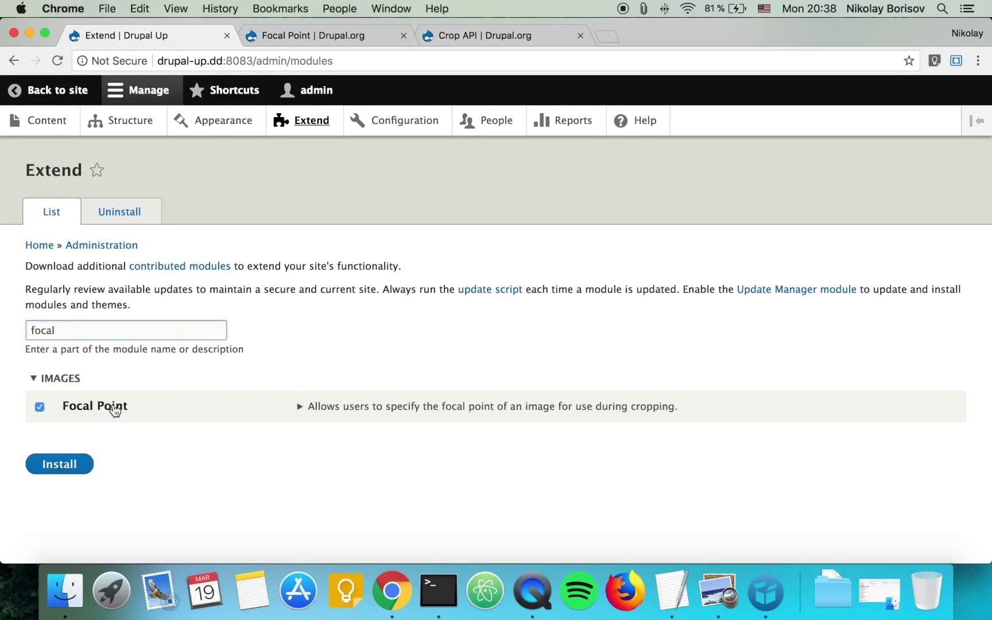
click(68, 465)
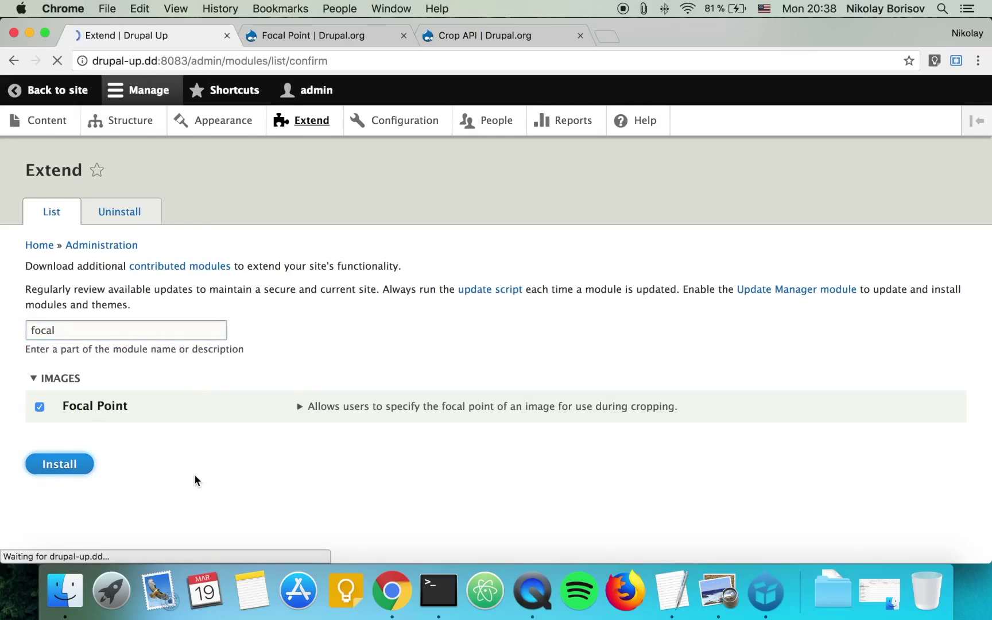
click(93, 281)
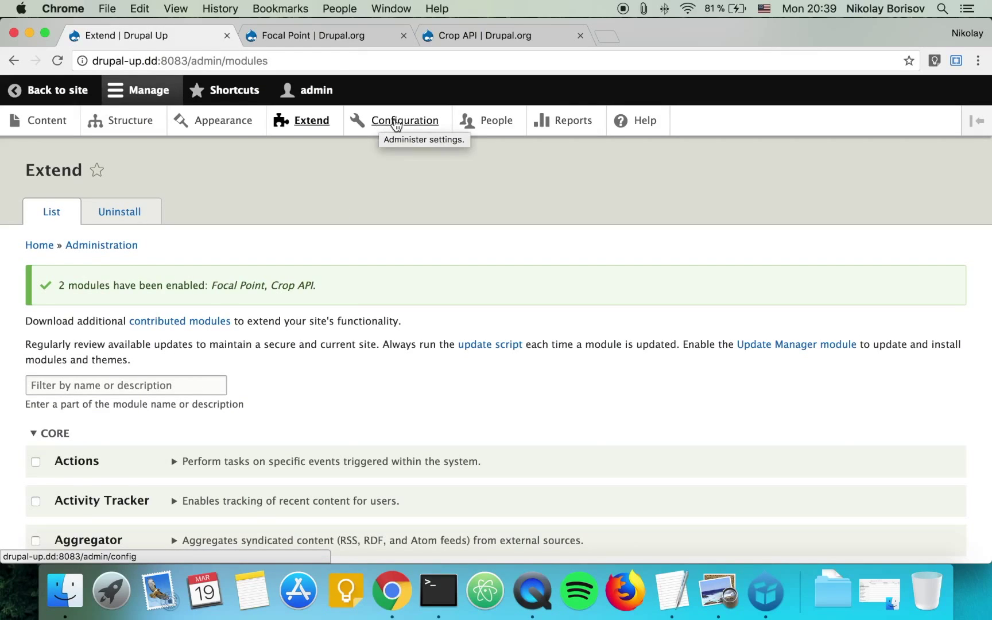
Go to Configuration's Image styles and edit the Large (480×480) style.
click(396, 125)
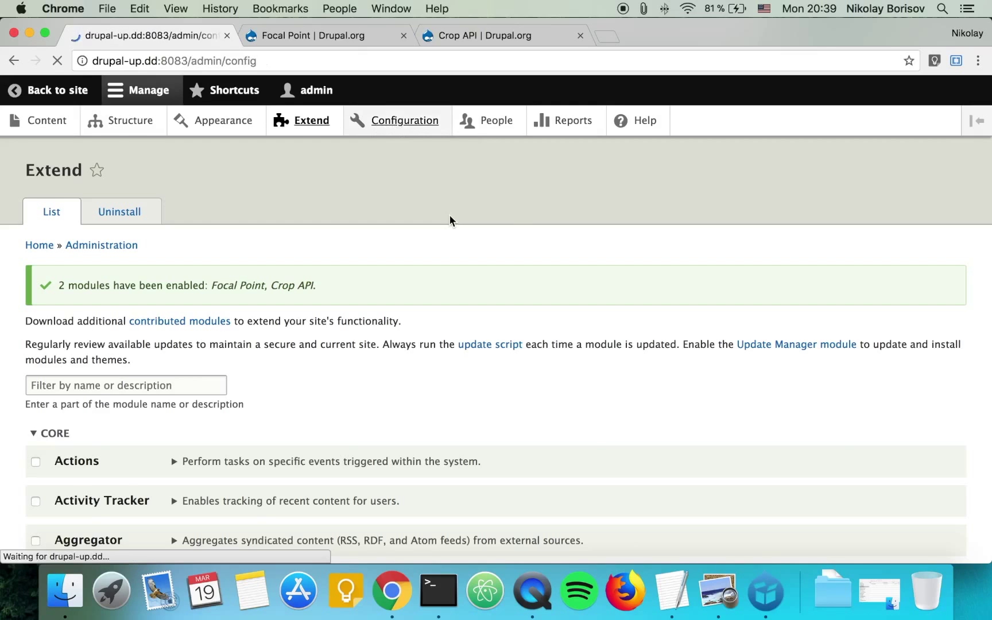
scroll(521, 365, down, 3)
scroll(521, 365, down, 2)
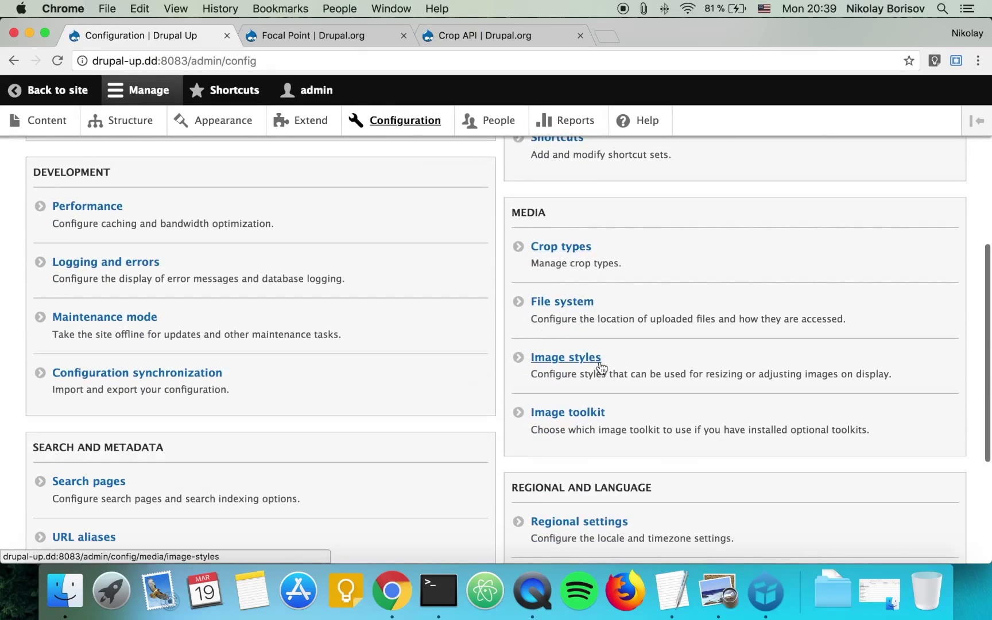
click(571, 360)
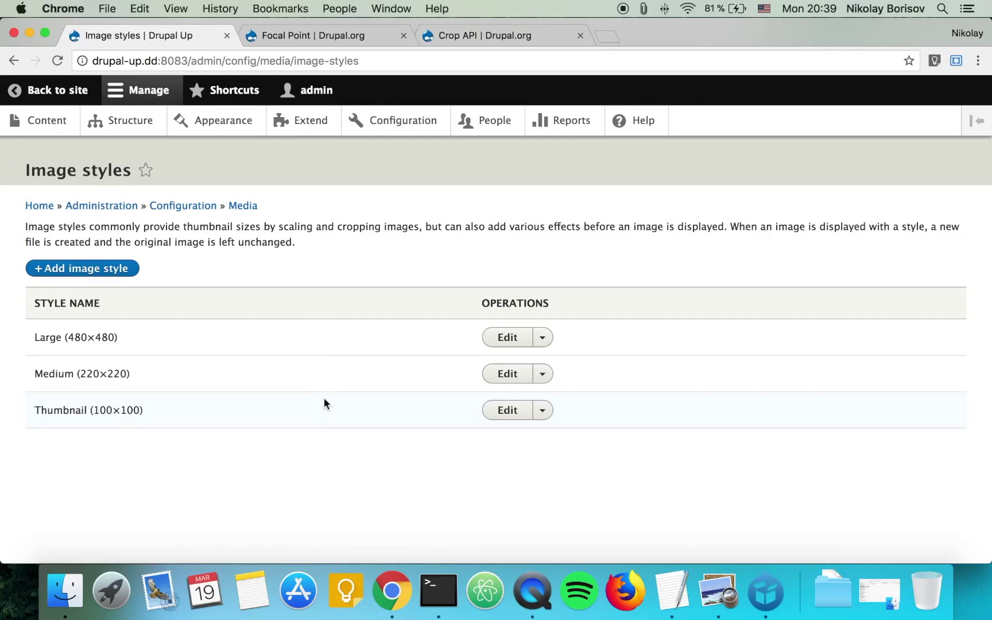
click(488, 342)
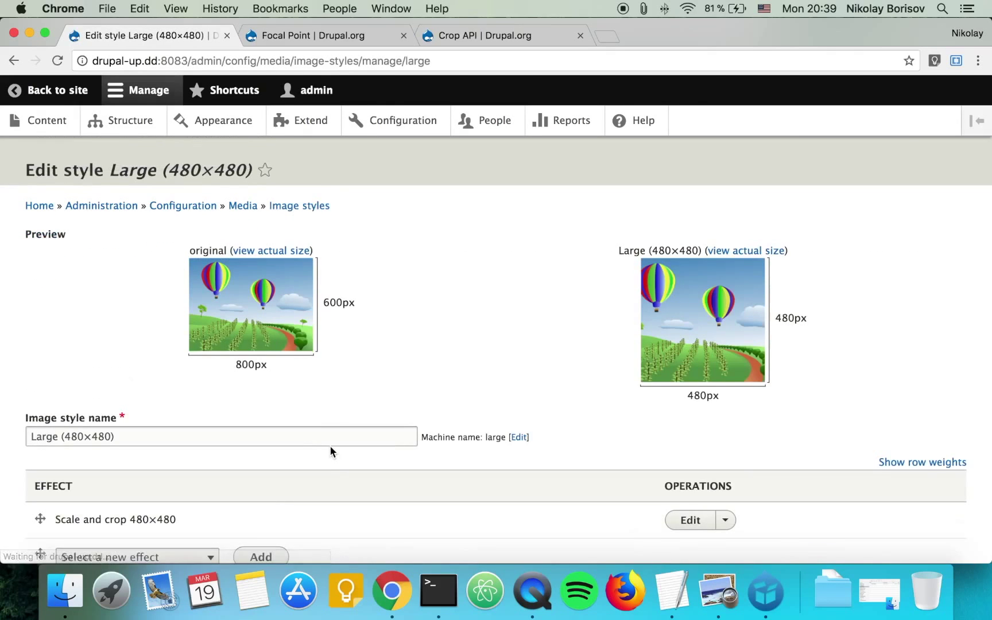
Select Focal Point Scale and Crop as the new effect for the Large style.
scroll(329, 446, down, 2)
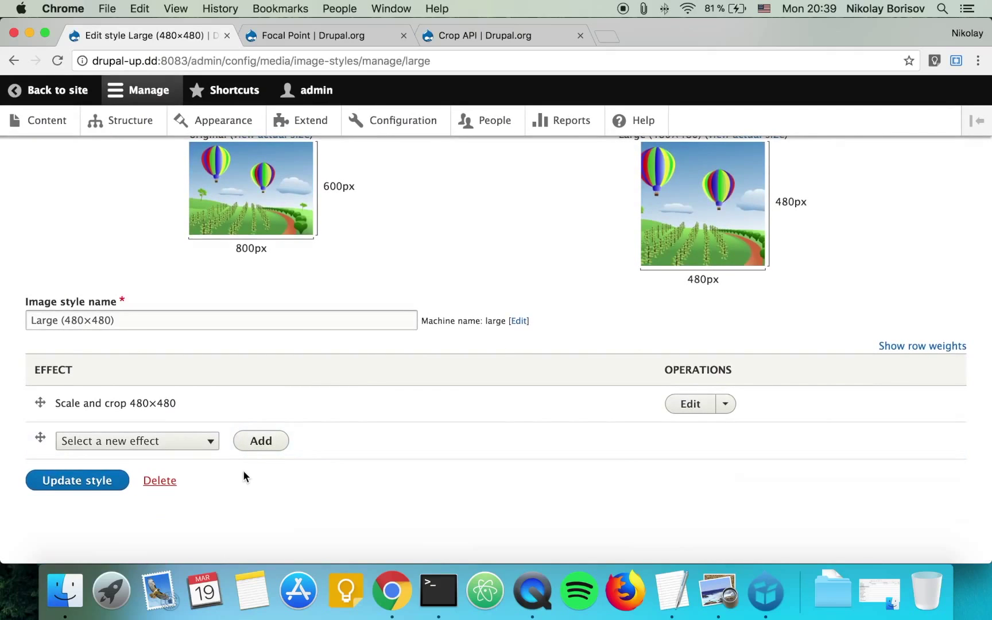
click(209, 445)
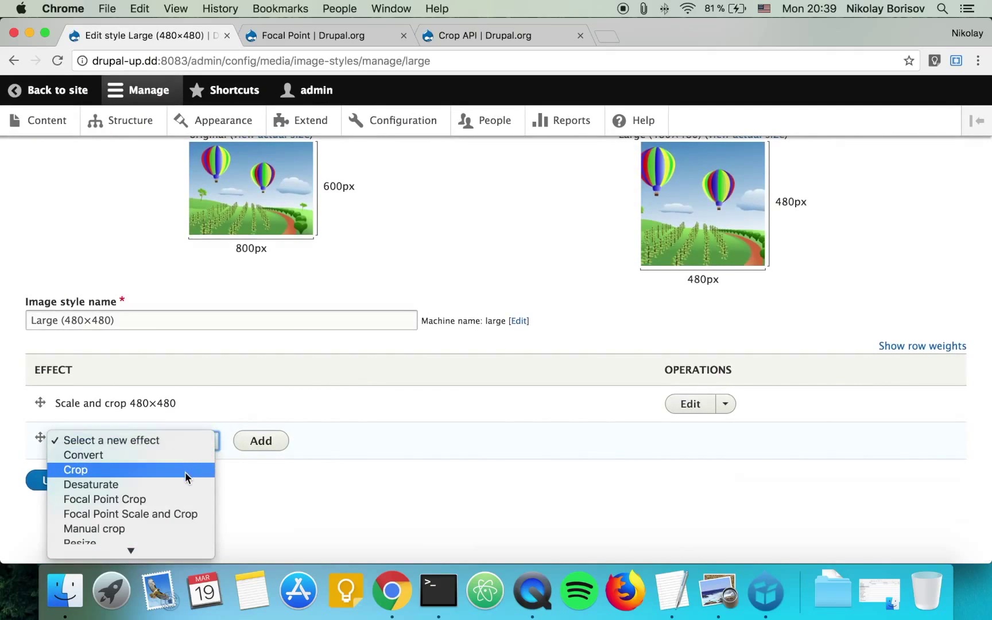
scroll(188, 473, down, 2)
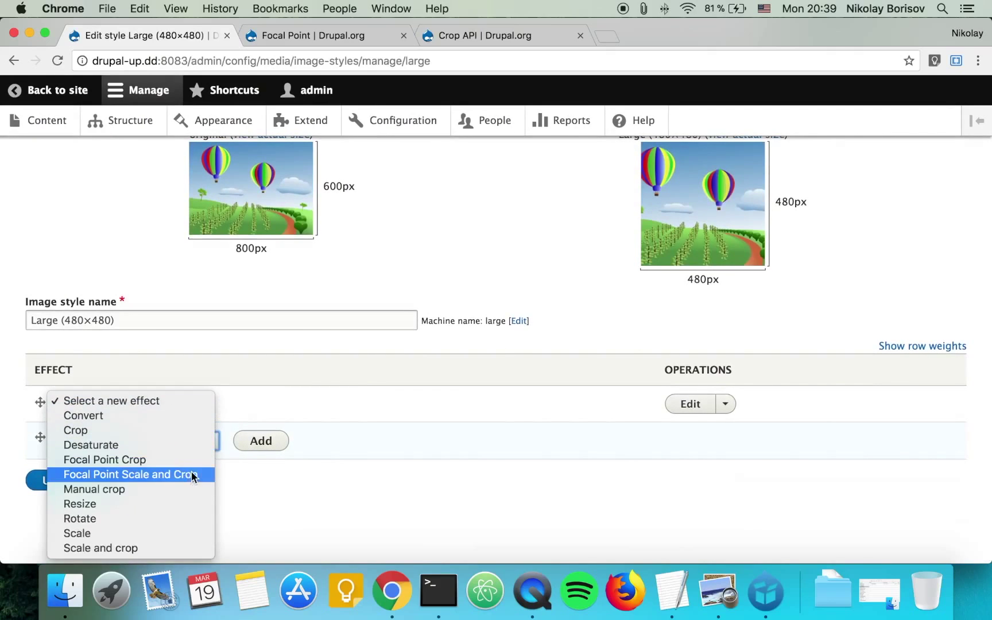
click(142, 476)
Add the Focal Point Scale and Crop effect with width 480 and height 480.
click(256, 447)
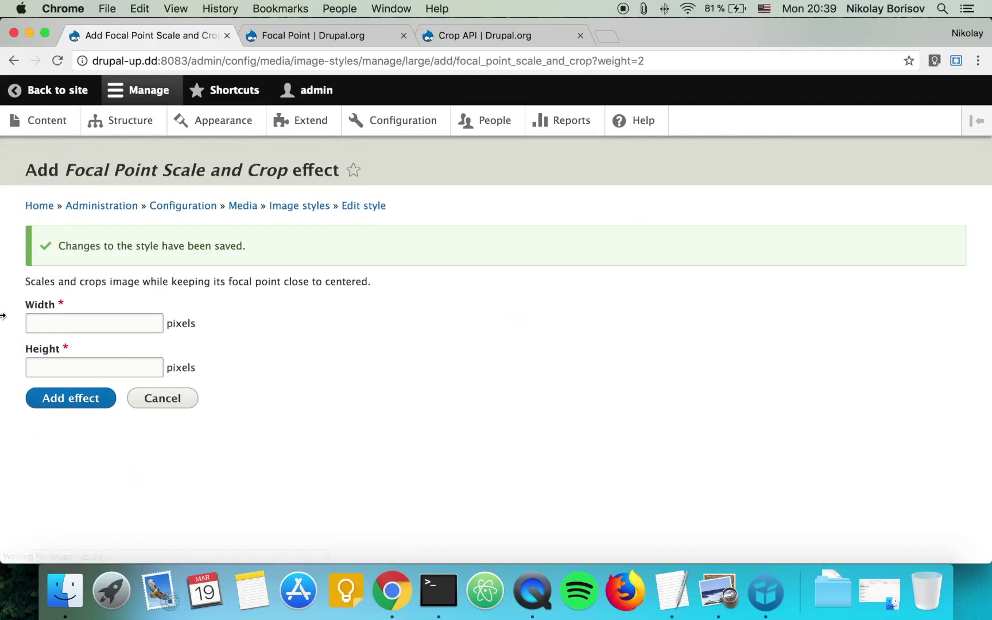
click(62, 319)
text(480)
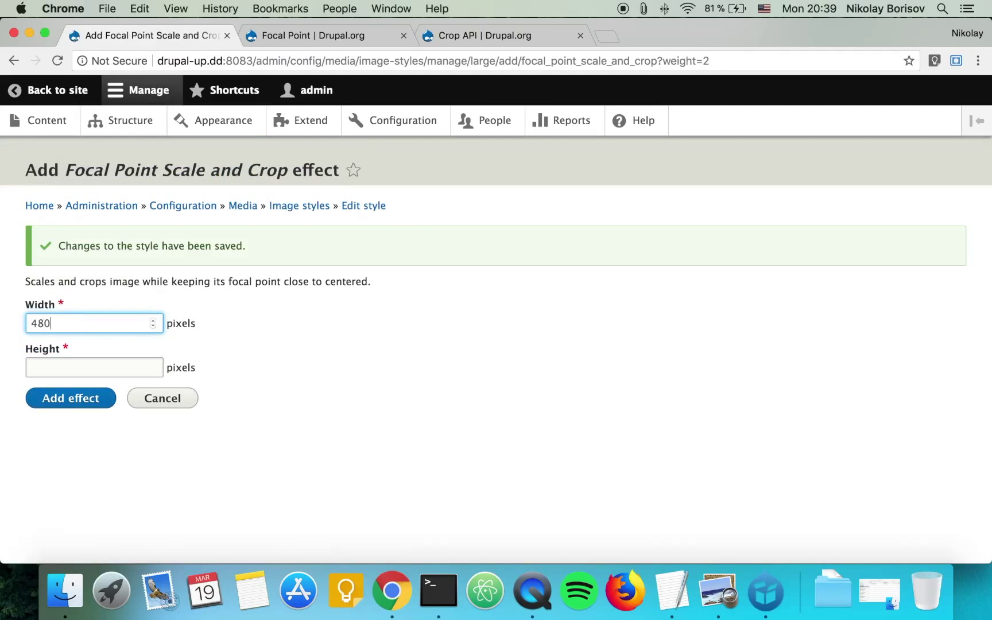
key(Tab)
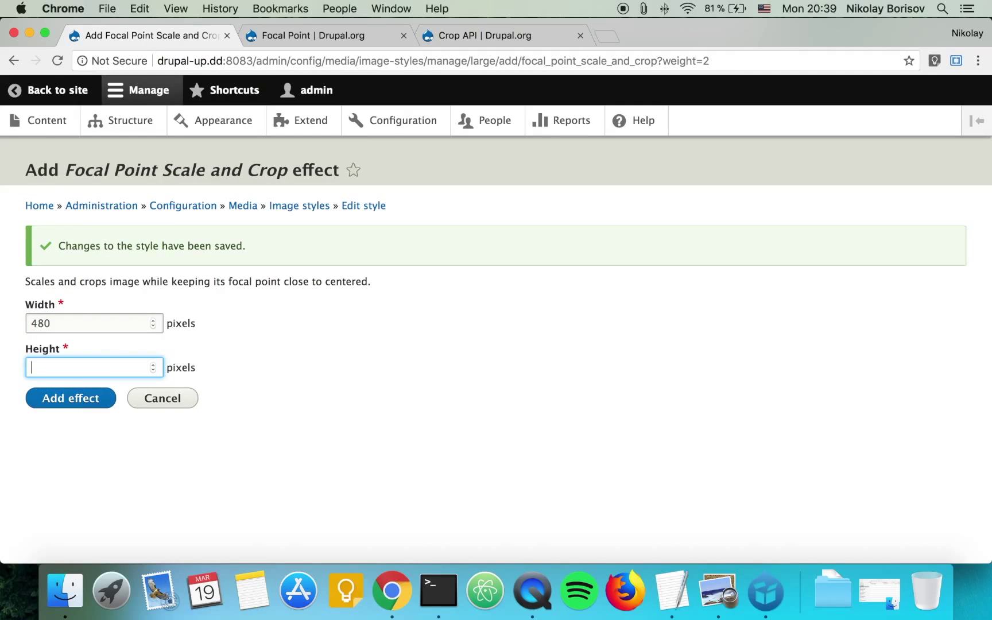
text(480)
click(69, 398)
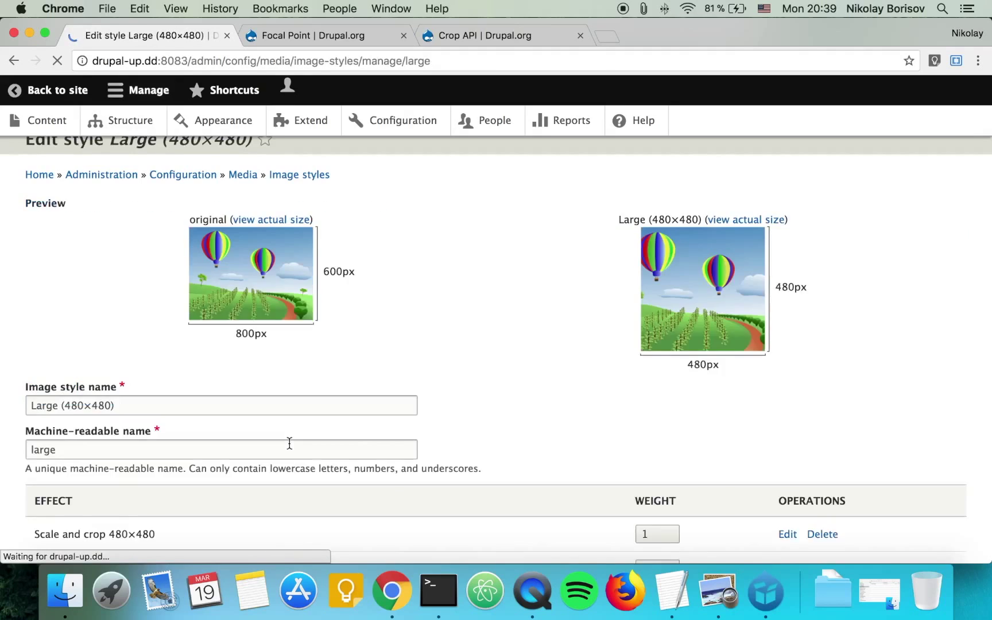
Delete the old Scale and crop effect from Large, then go to the Structure page.
scroll(488, 445, down, 5)
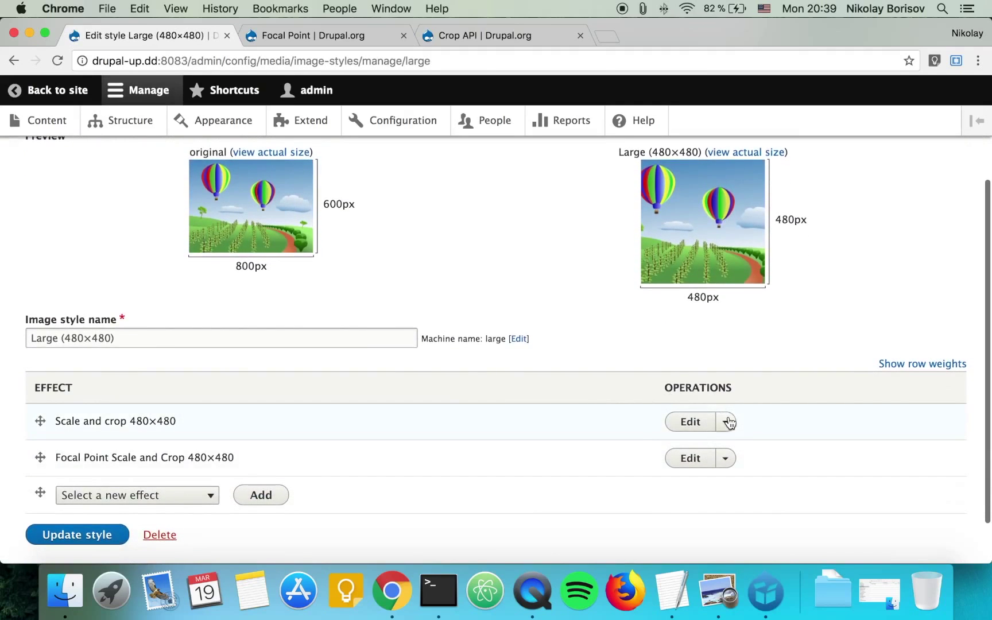
click(726, 422)
click(697, 440)
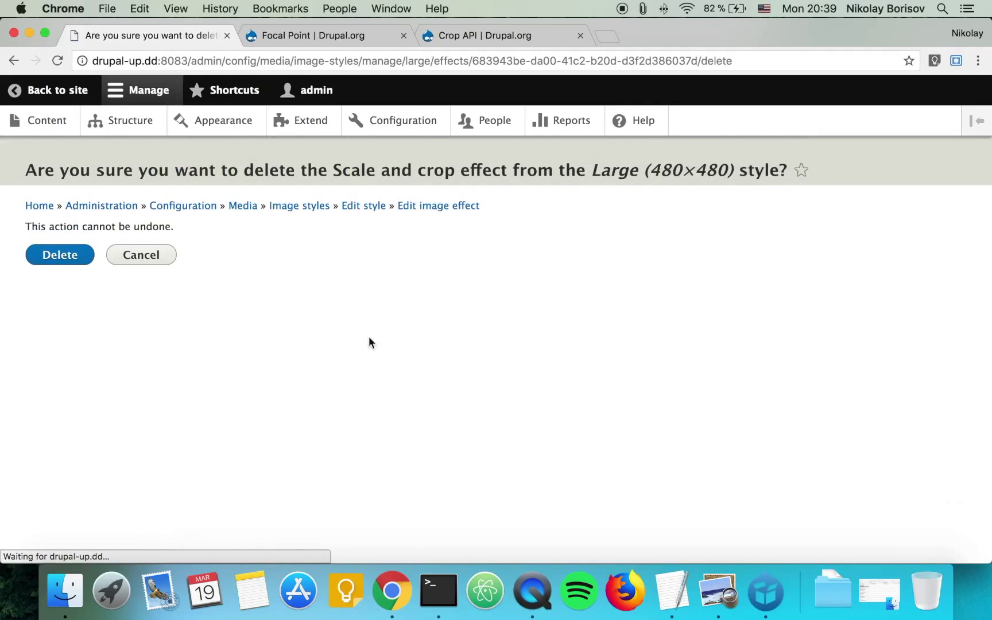
click(56, 255)
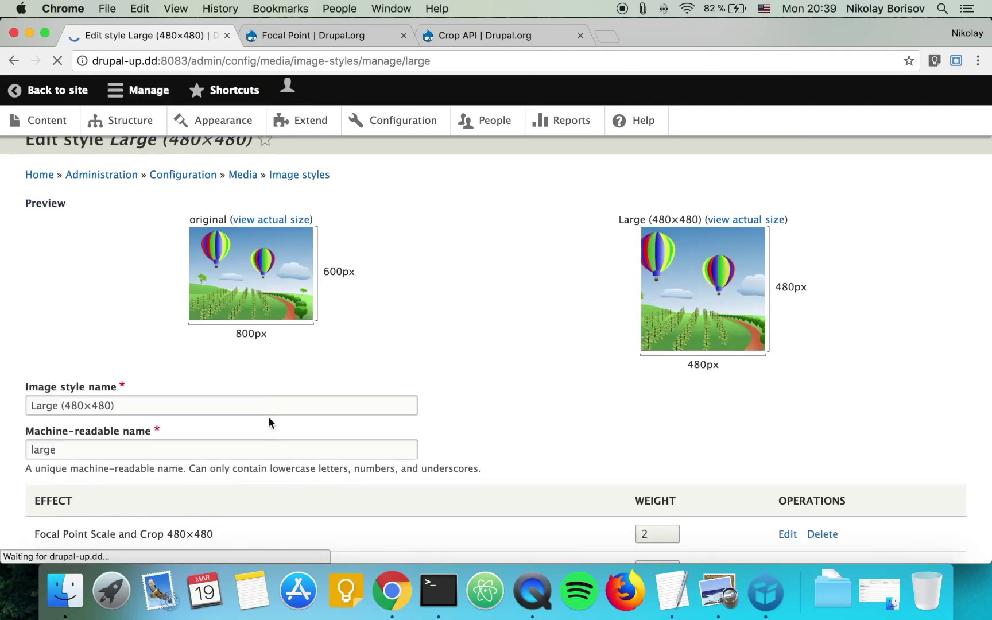
scroll(132, 494, down, 3)
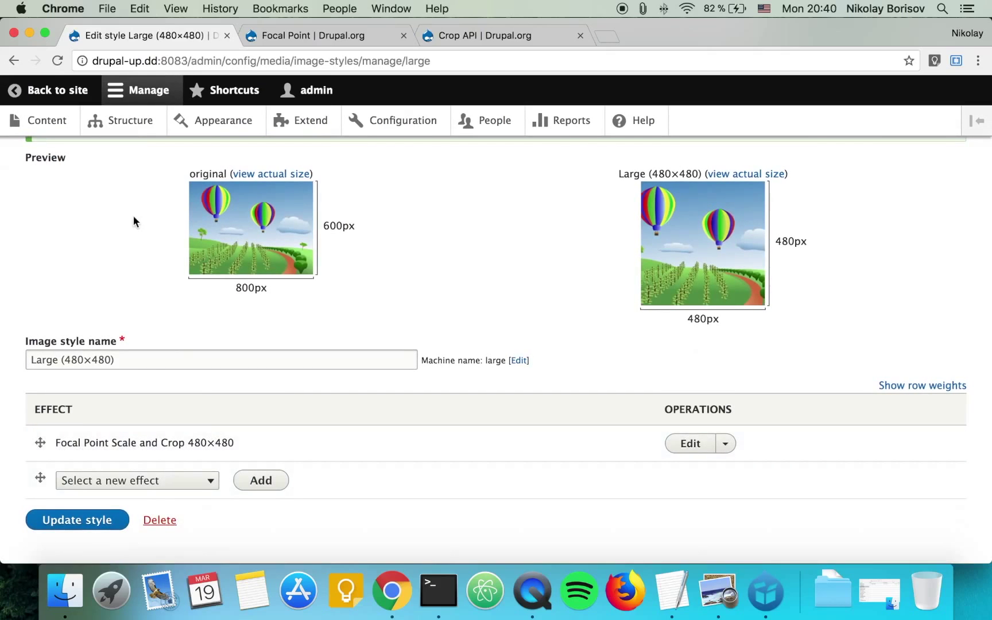
click(124, 122)
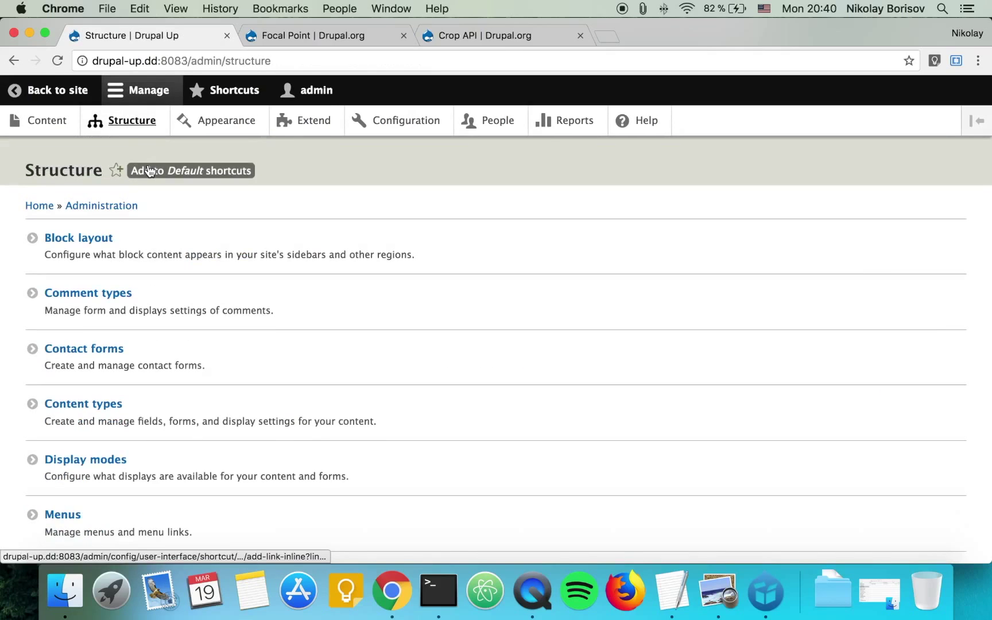
Set the Article form display's Image field widget to Image (Focal Point) and save.
click(204, 427)
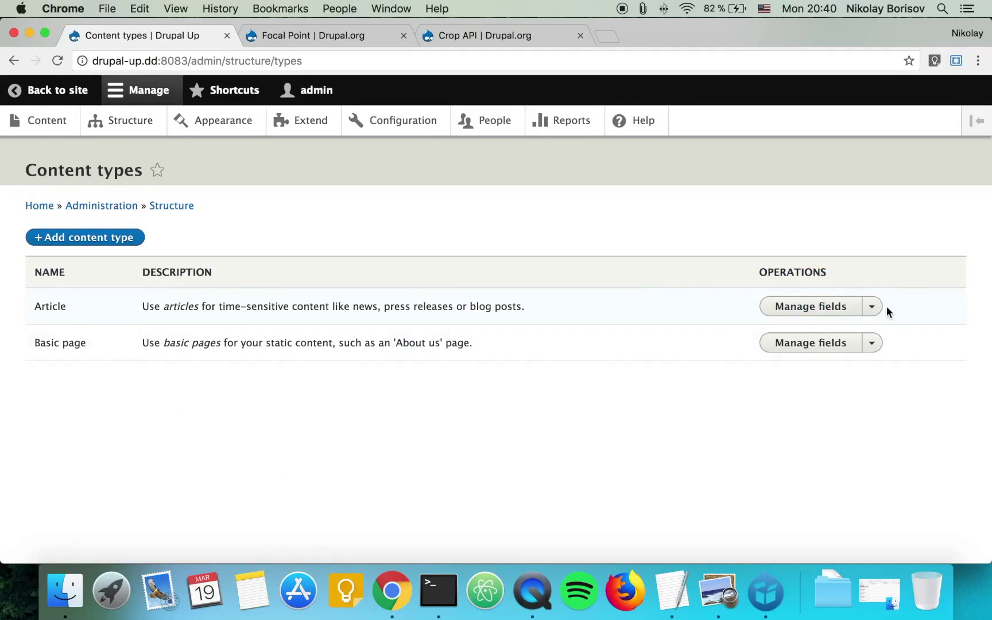
click(872, 308)
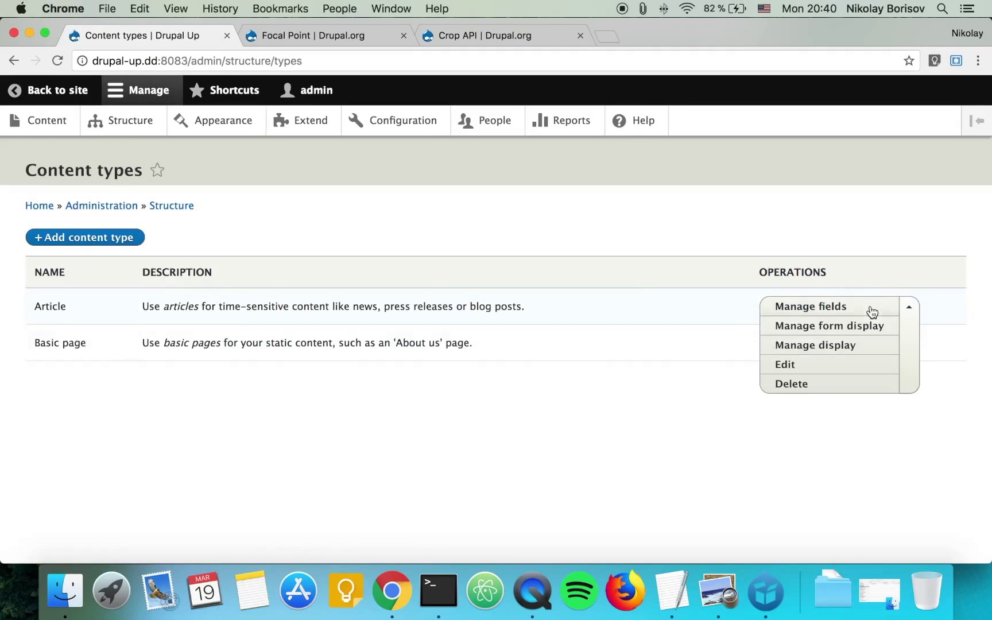
click(820, 331)
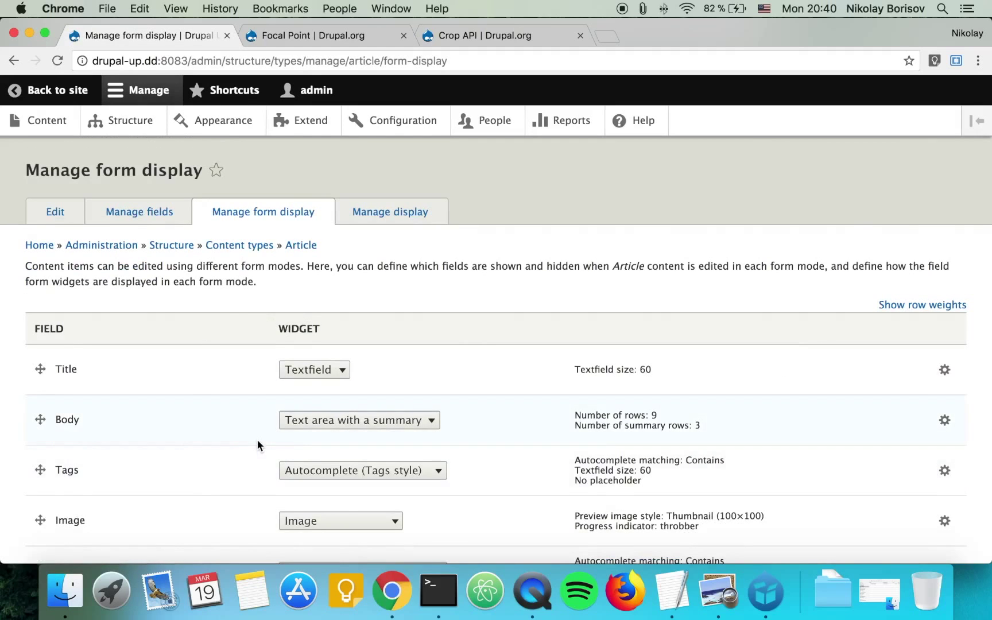
scroll(258, 440, down, 3)
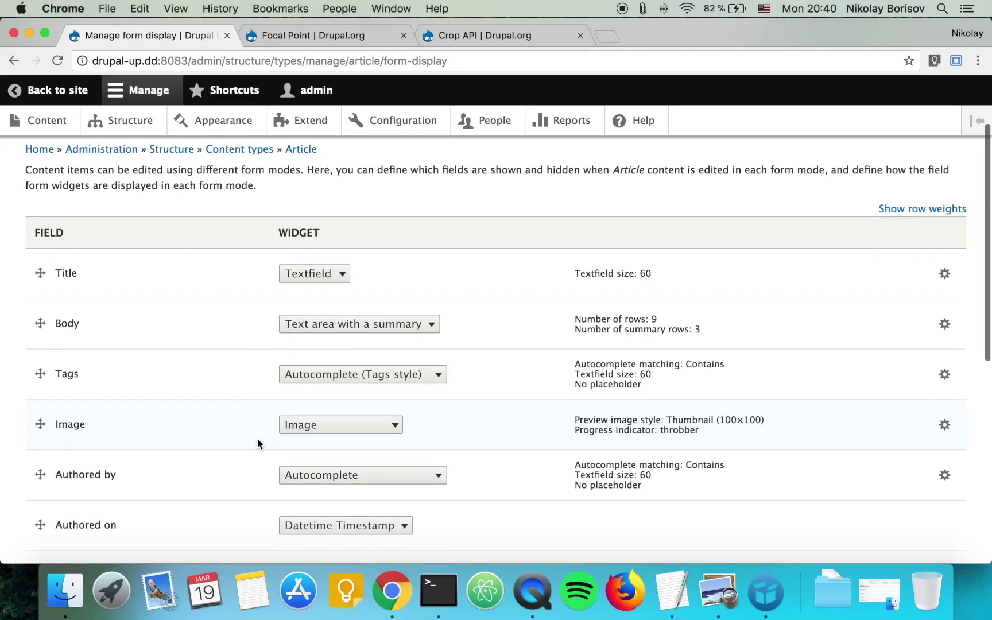
click(337, 425)
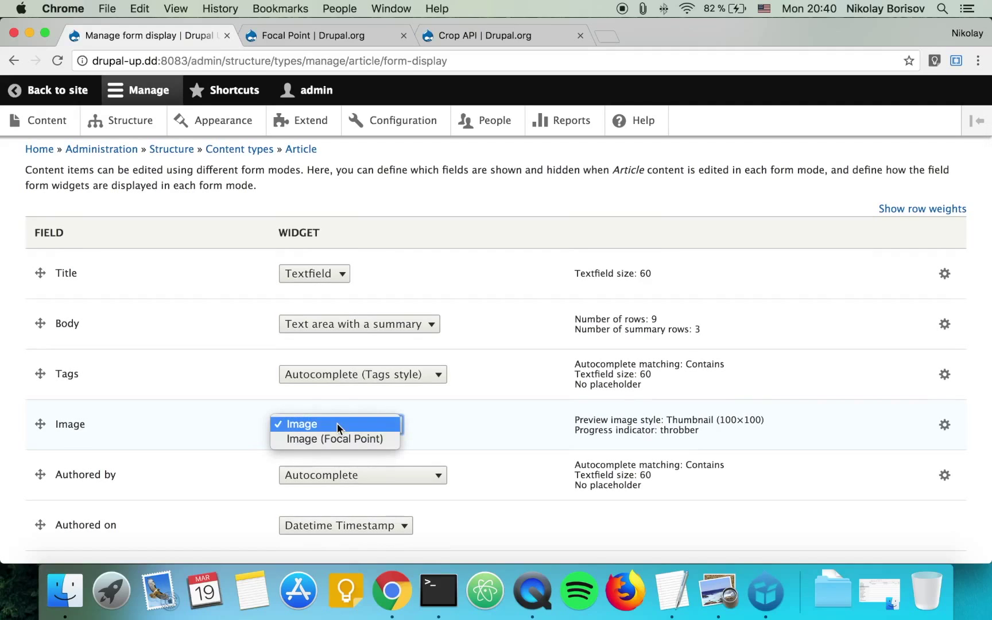
click(310, 440)
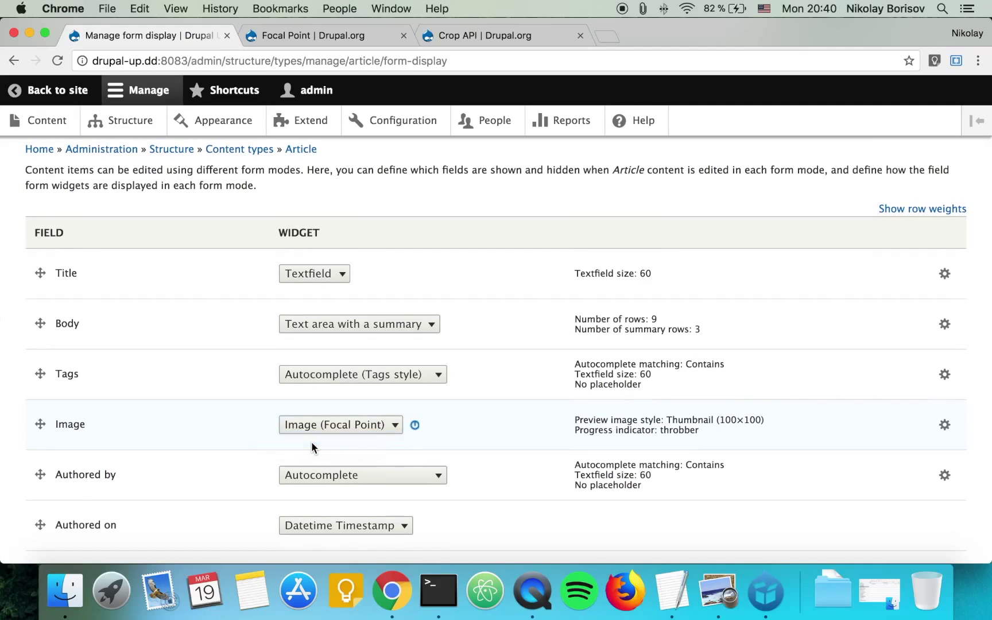
scroll(311, 442, down, 10)
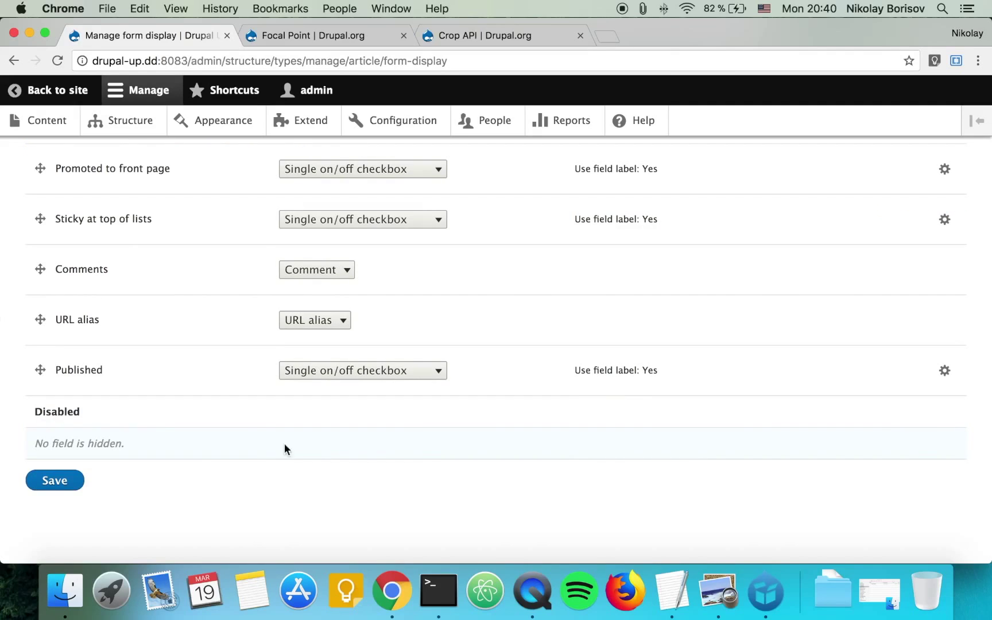
click(82, 485)
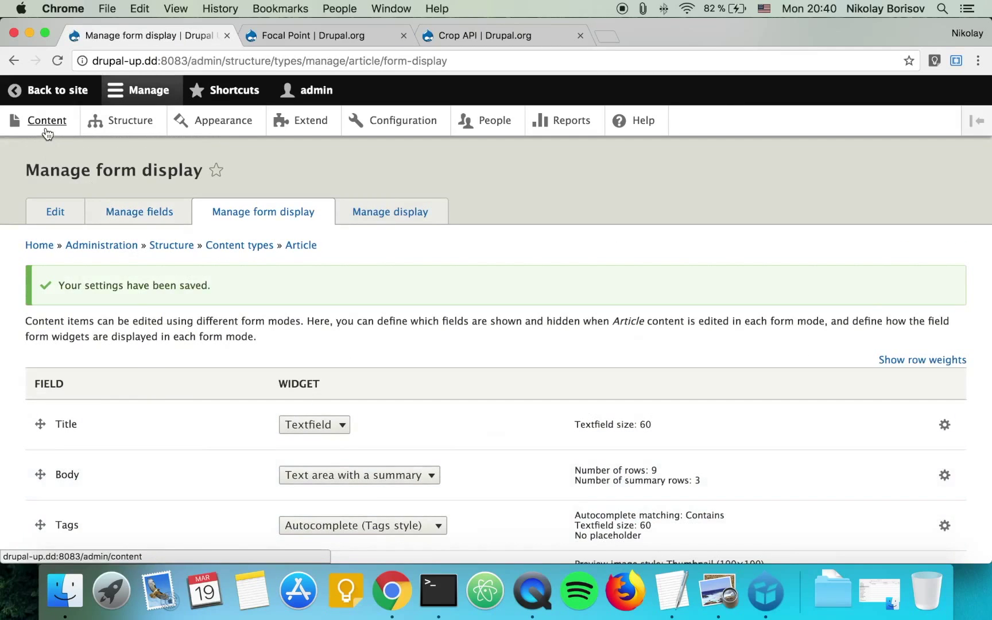
Edit Test 1, shift its image's focal point slightly right, and save.
click(47, 130)
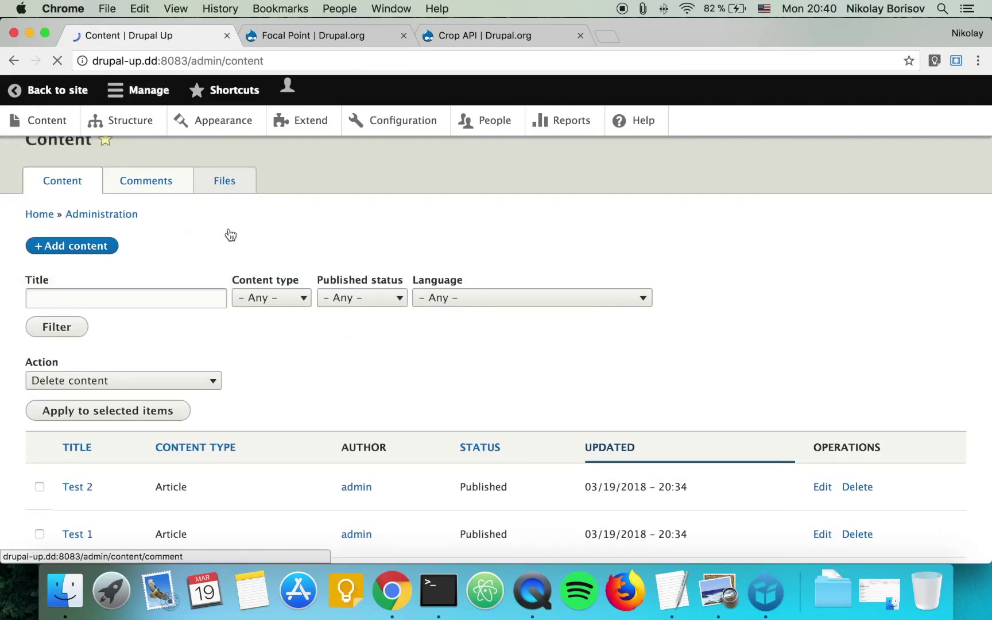
scroll(484, 396, down, 5)
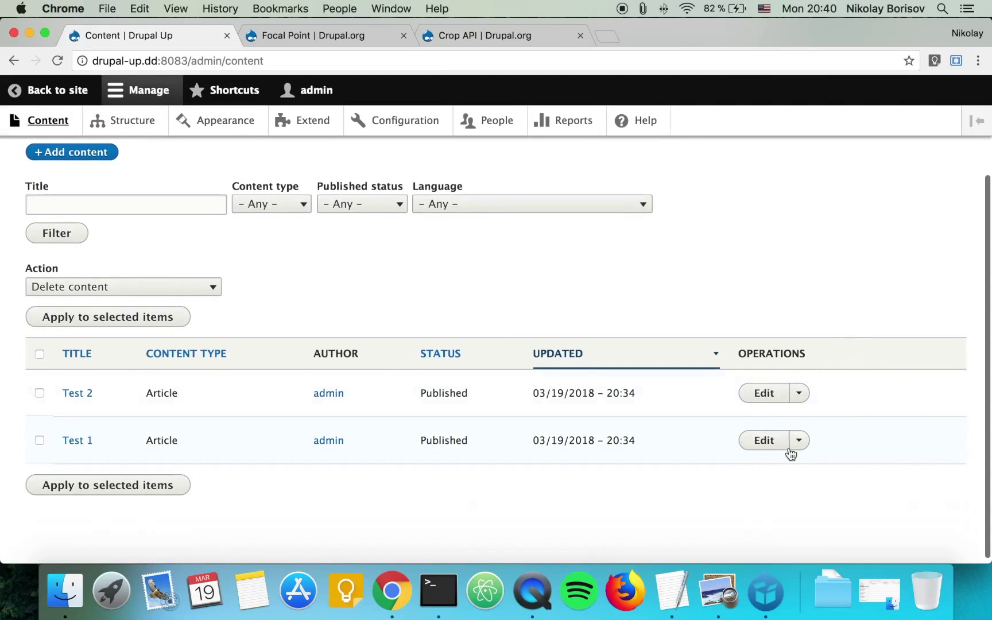
click(773, 441)
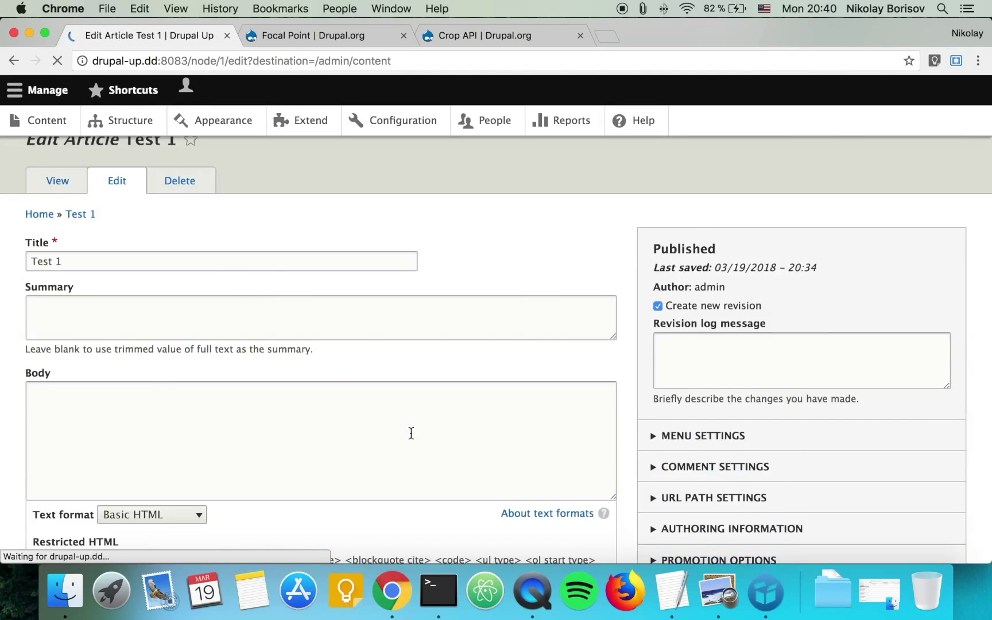
scroll(411, 433, down, 10)
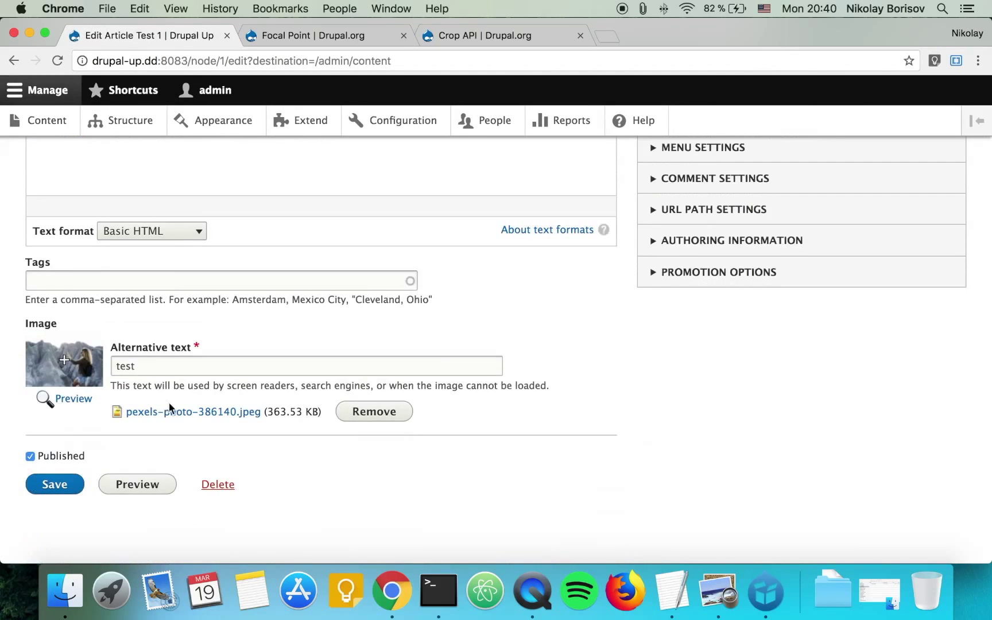
drag(63, 360, 67, 360)
click(64, 486)
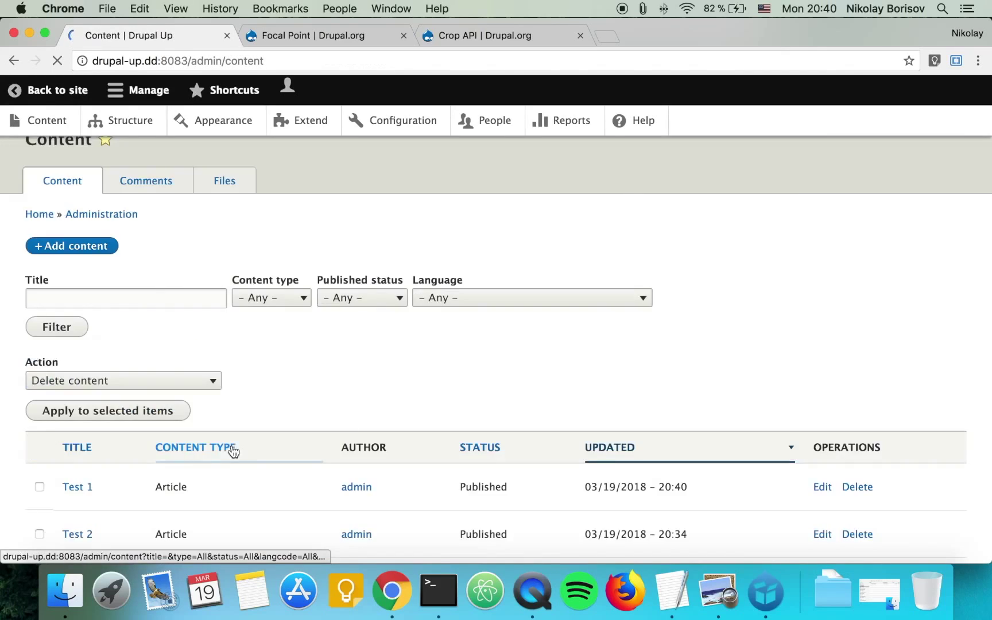
View the Test 1 article page to check the crop, then return to Content.
scroll(235, 450, down, 3)
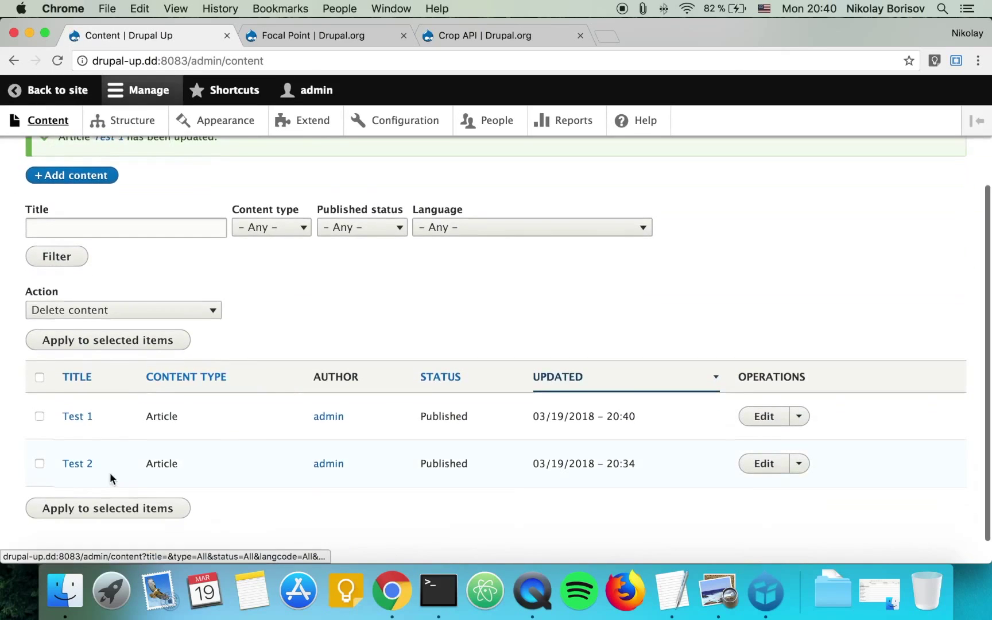
click(80, 419)
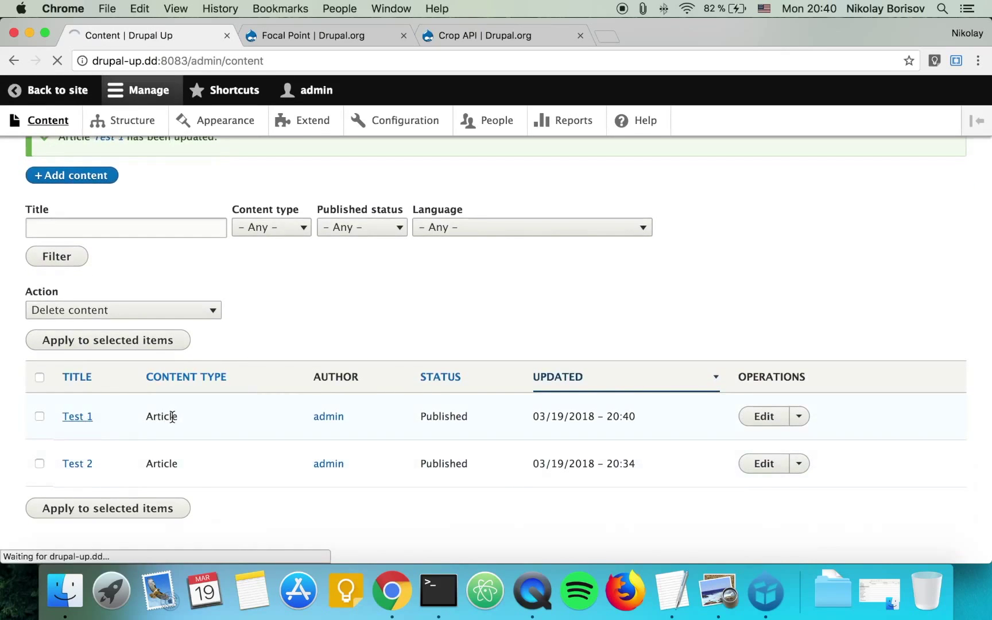
scroll(442, 461, down, 6)
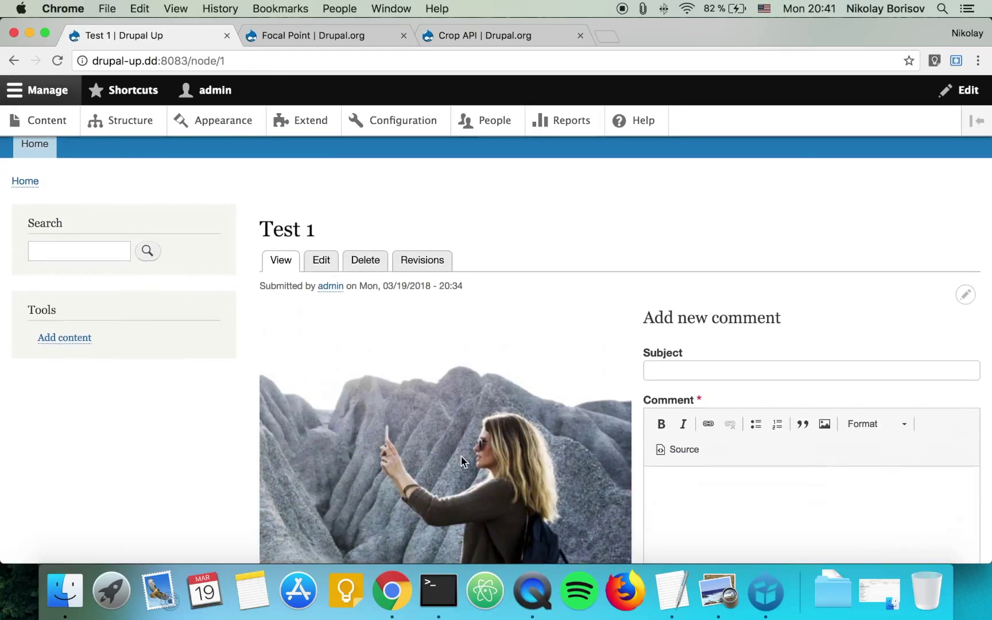
scroll(460, 454, up, 1)
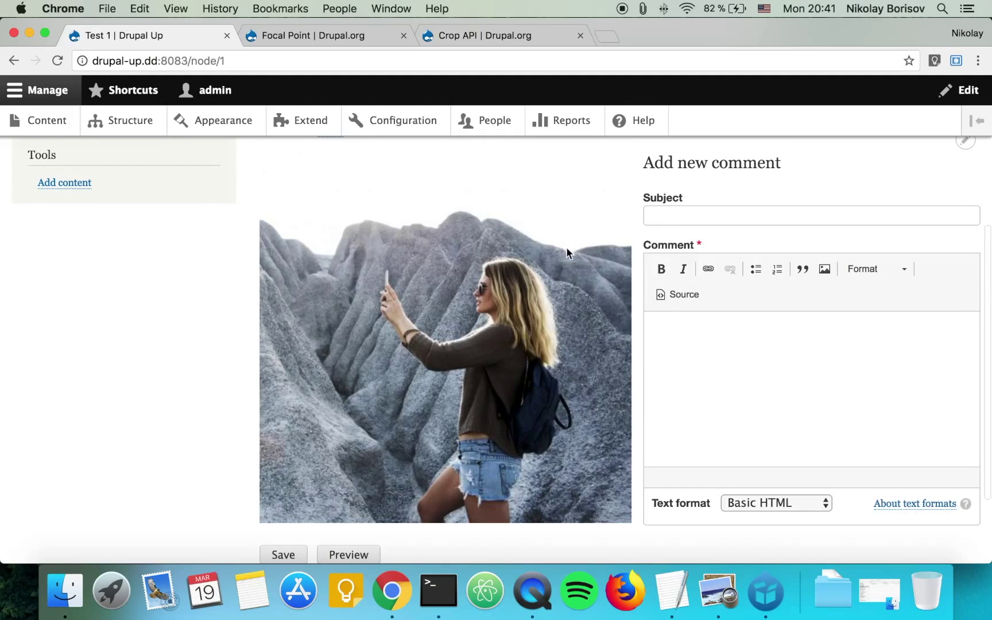
scroll(297, 360, up, 5)
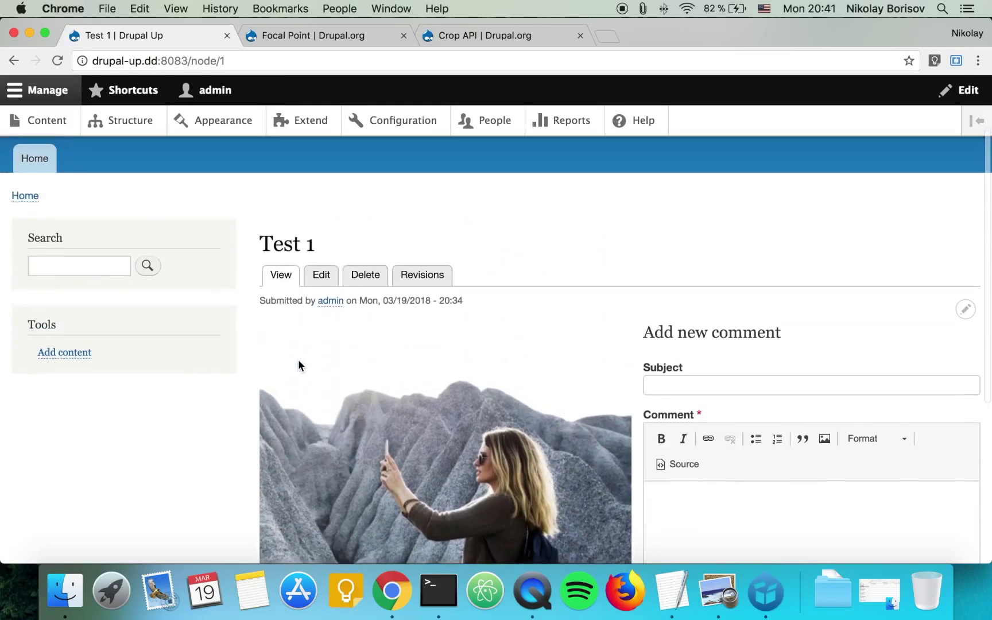
click(47, 120)
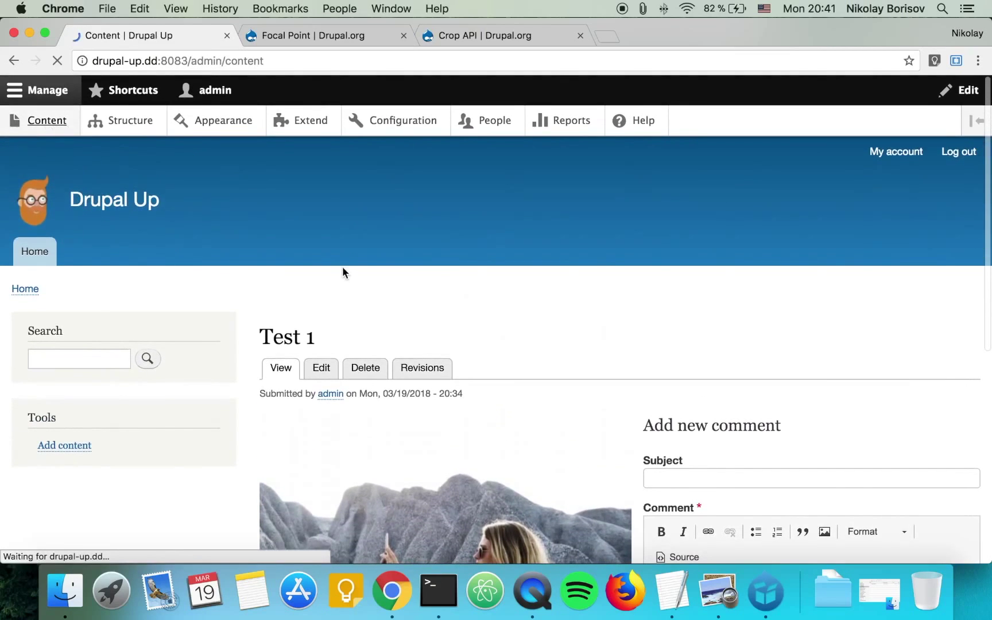
Edit Test 2, move the kingfisher image's focal point right, and save.
scroll(649, 460, down, 3)
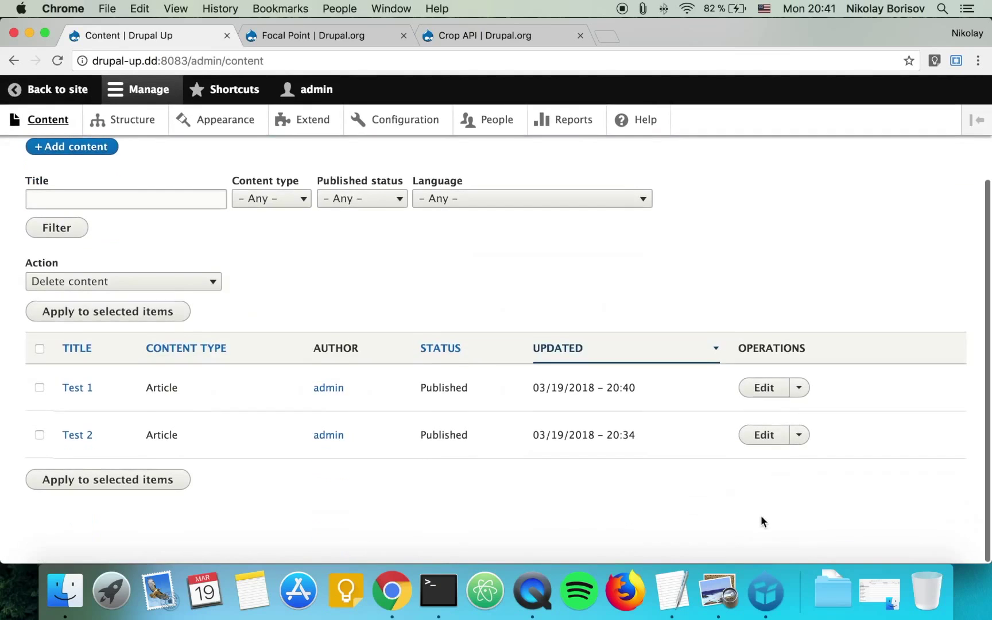
click(757, 441)
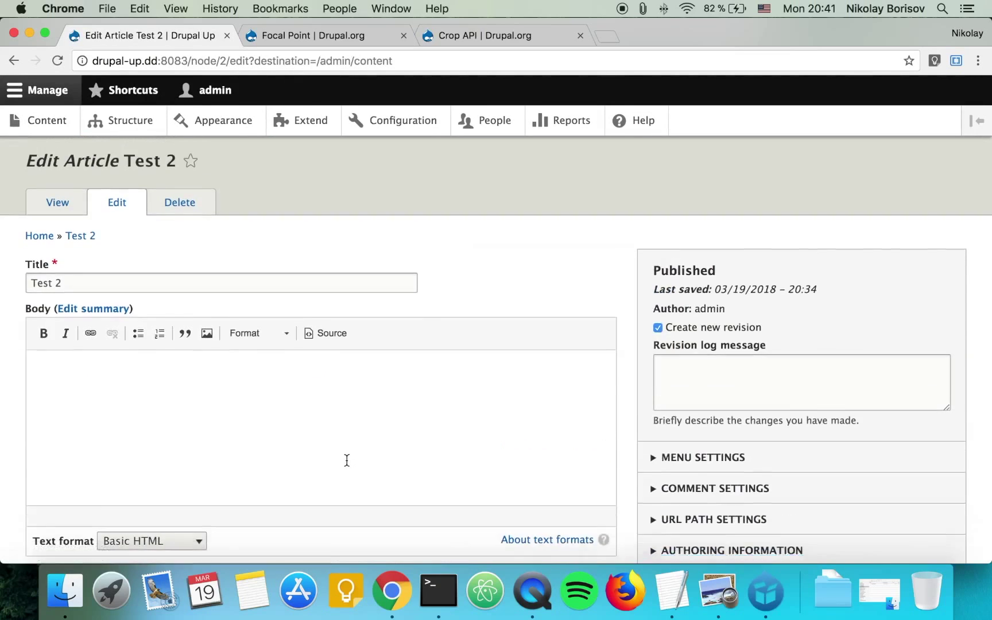
scroll(345, 456, down, 5)
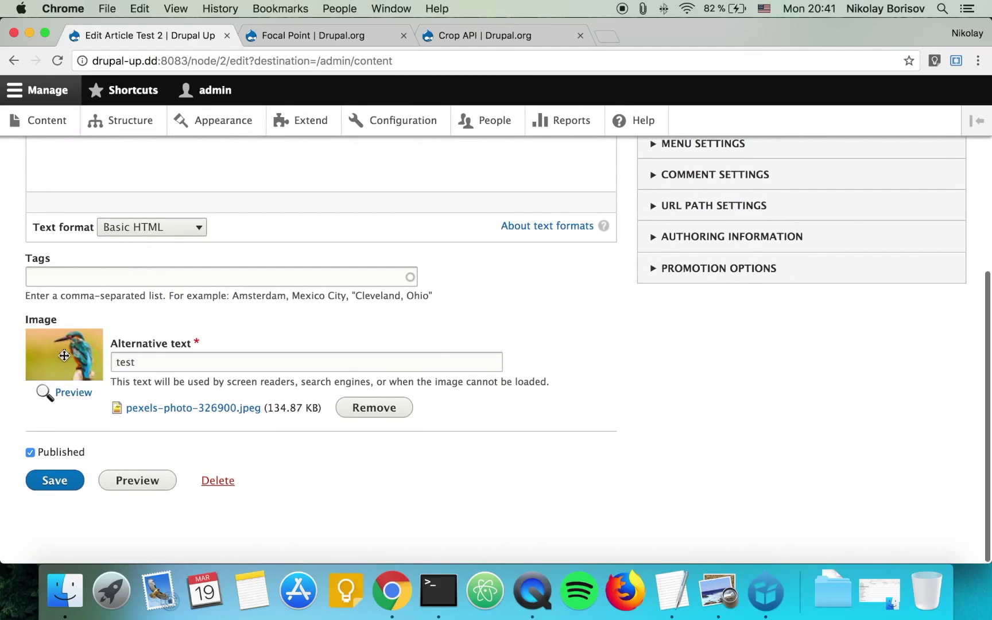
drag(63, 353, 76, 354)
click(52, 480)
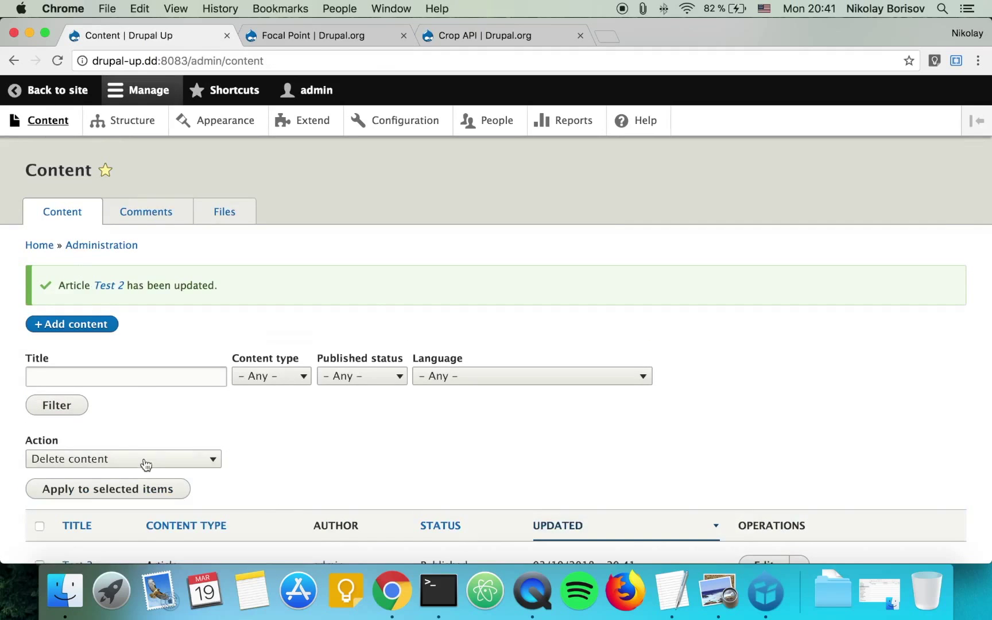
View the Test 2 article page to see the recropped kingfisher photo.
click(76, 468)
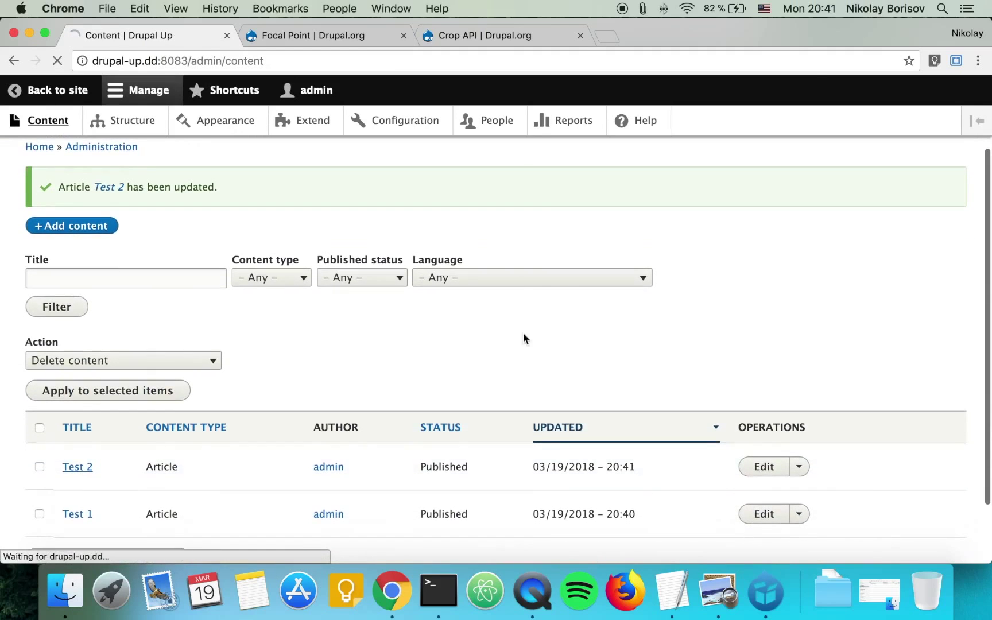
scroll(532, 380, down, 3)
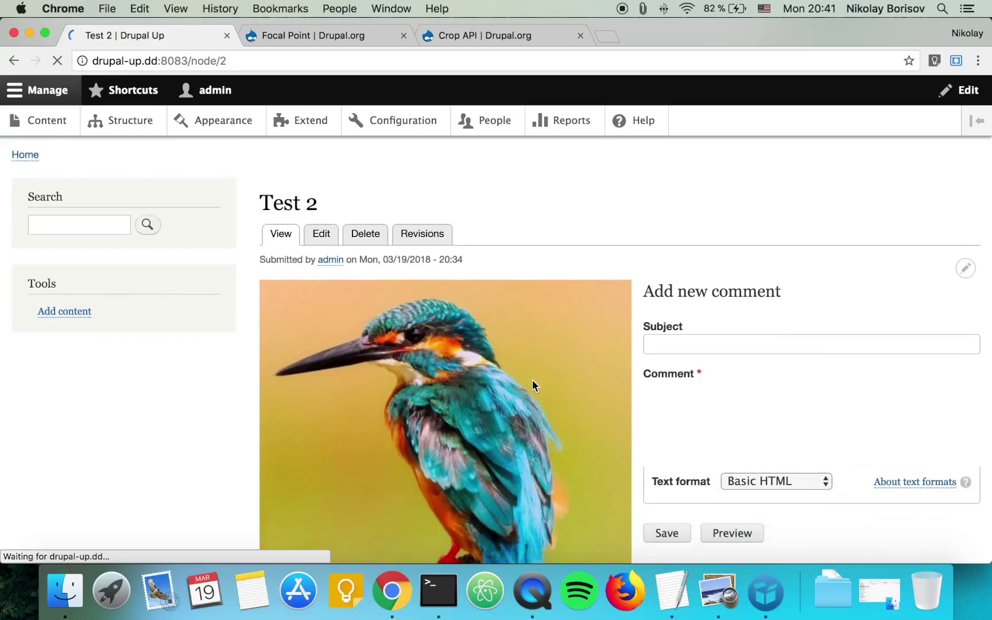
scroll(695, 416, down, 3)
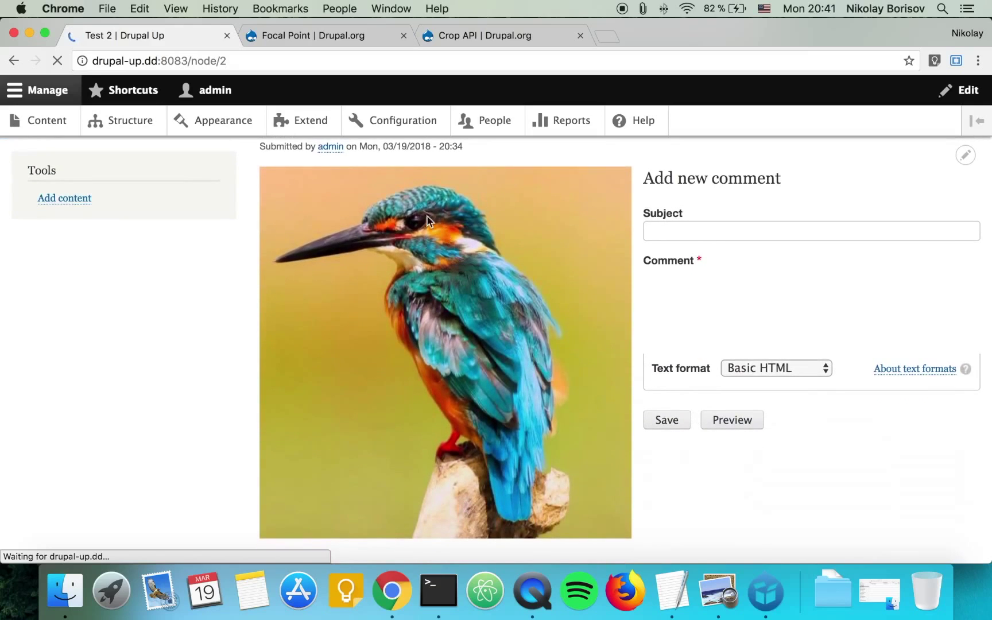